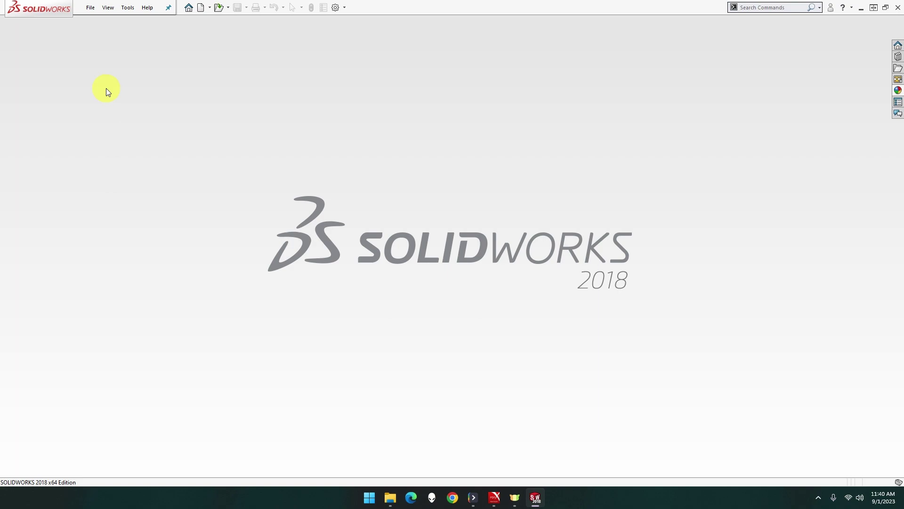
# Step: Create a new blank part document, 5-04 - Crankshaft Bearing, from the Part template
pyautogui.click(89, 9)
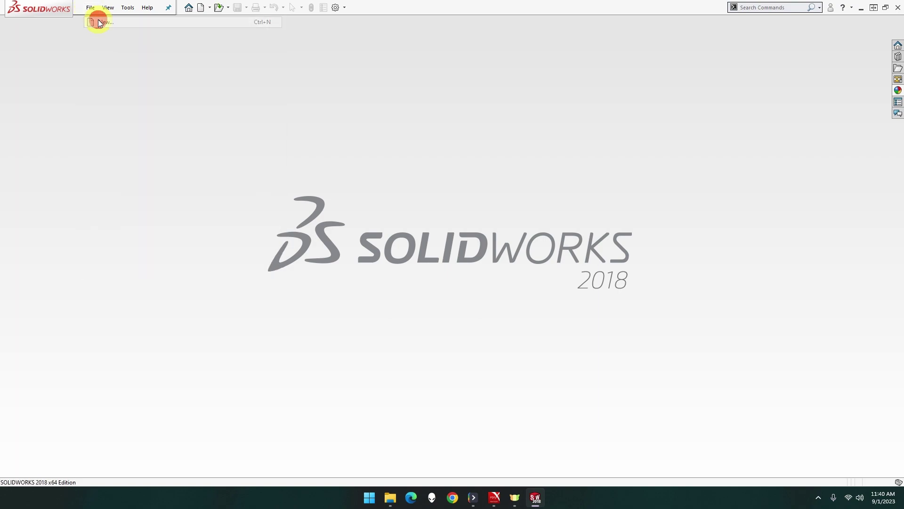
pyautogui.doubleClick(280, 178)
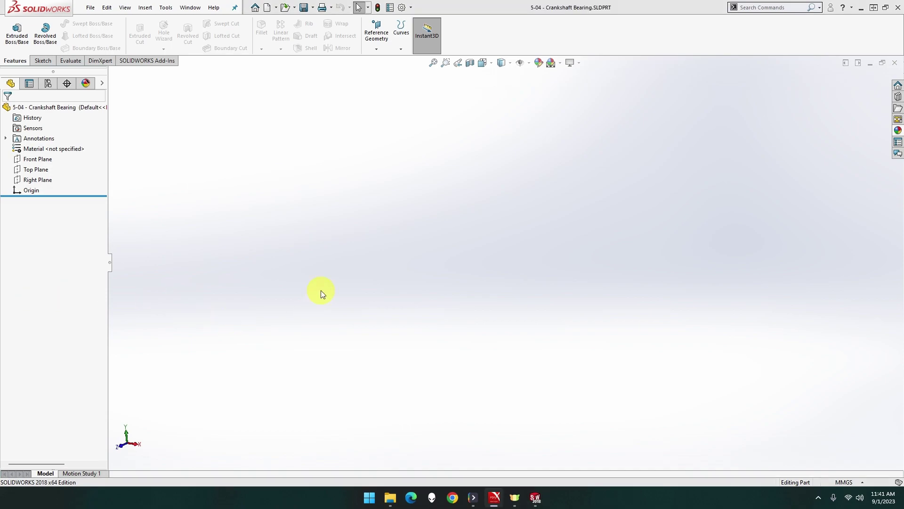
pyautogui.click(321, 290)
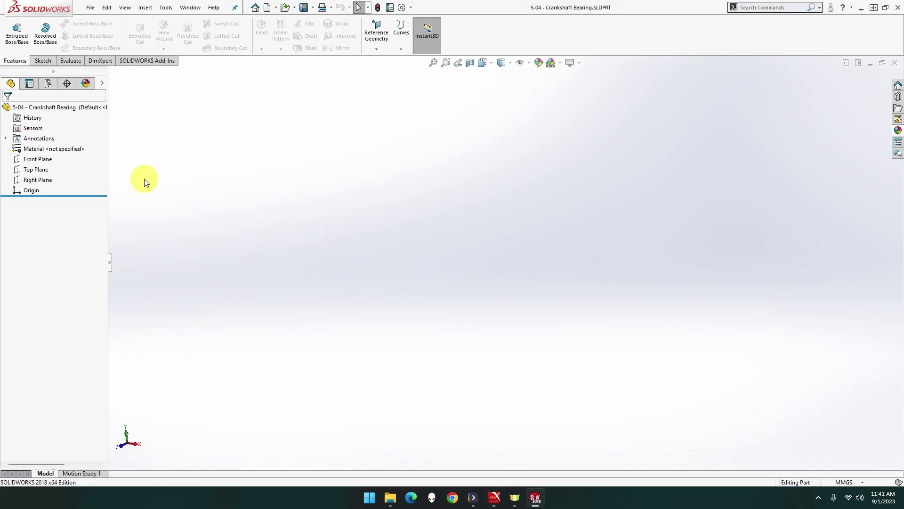
# Step: Start a new sketch on the Right Plane with the Line tool active
pyautogui.rightClick(38, 181)
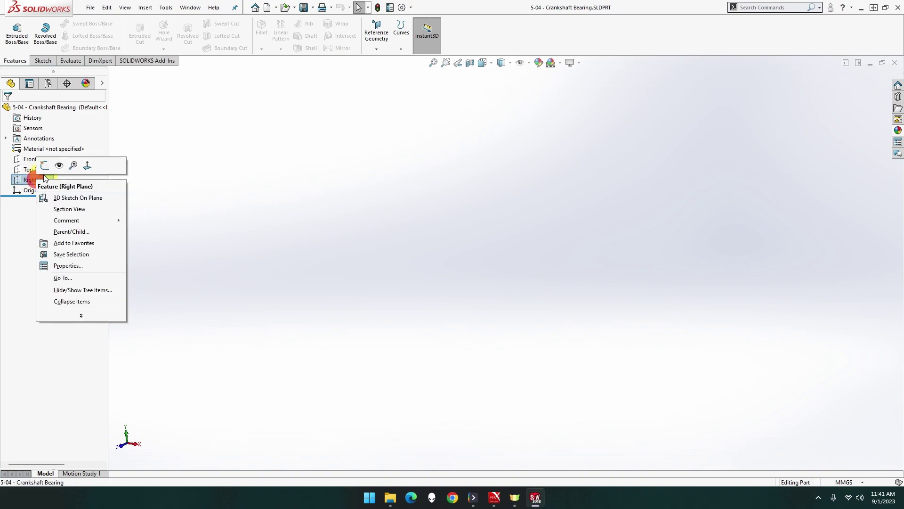
pyautogui.click(44, 166)
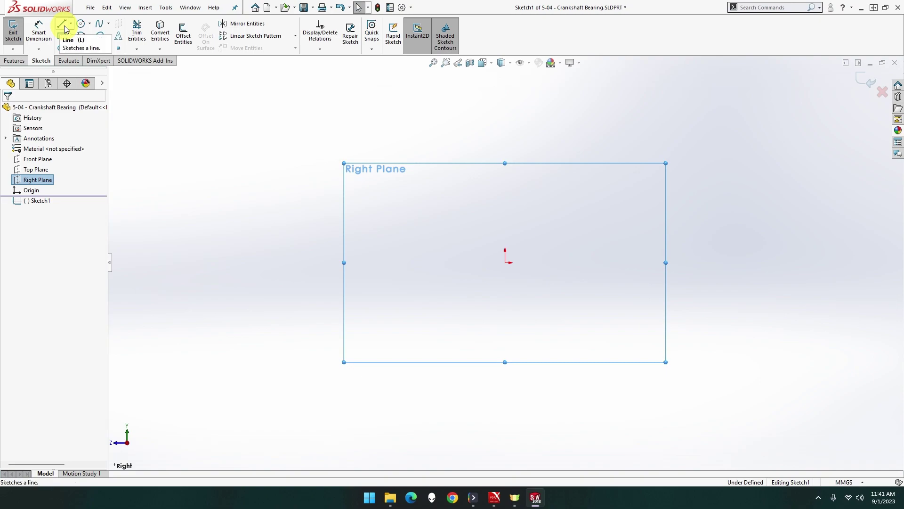
pyautogui.click(62, 25)
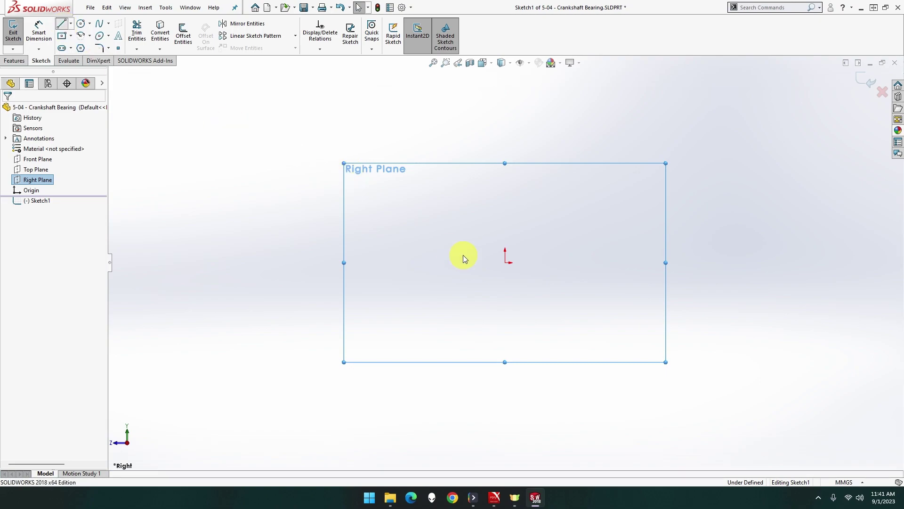
# Step: Draw a closed six-line stepped L-shaped profile starting and ending at the origin
pyautogui.click(505, 262)
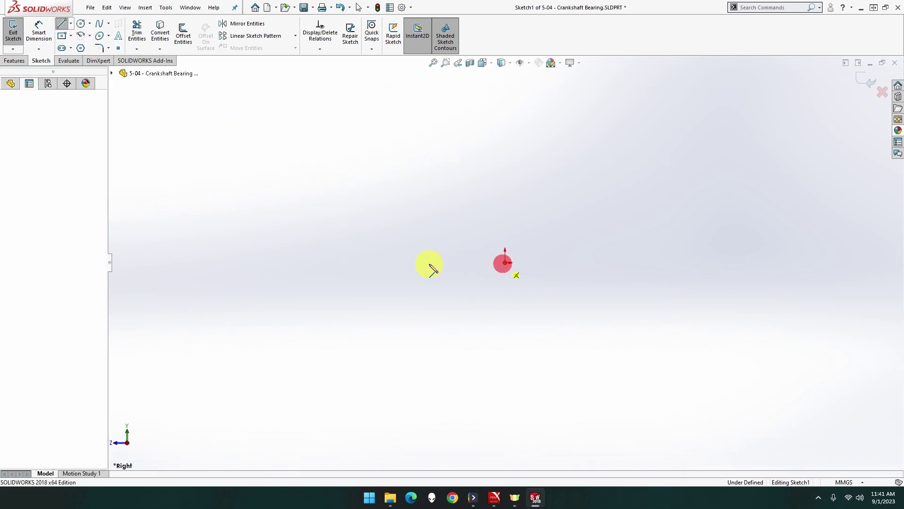
pyautogui.click(390, 262)
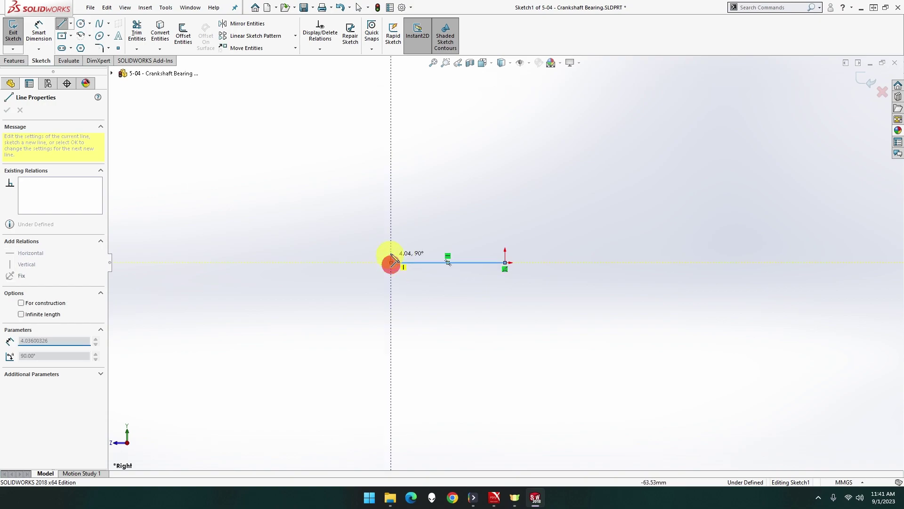
pyautogui.click(391, 224)
pyautogui.click(348, 224)
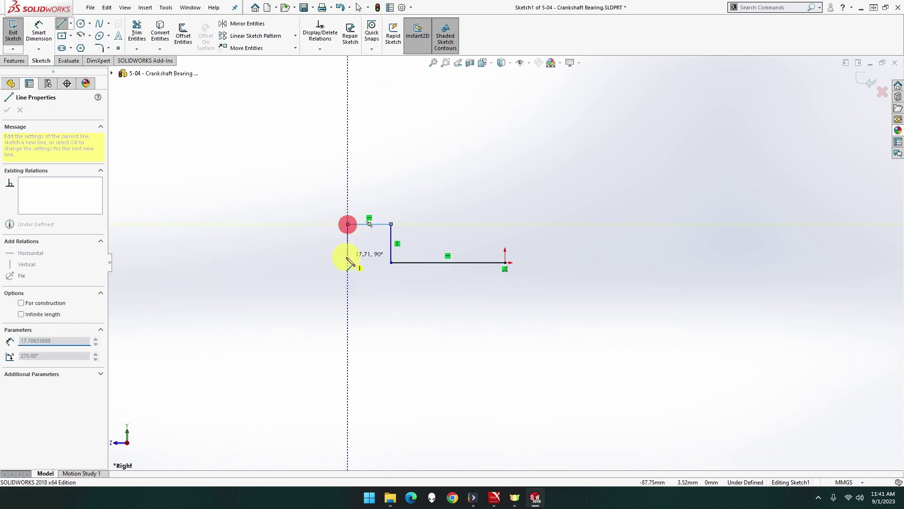
pyautogui.click(348, 282)
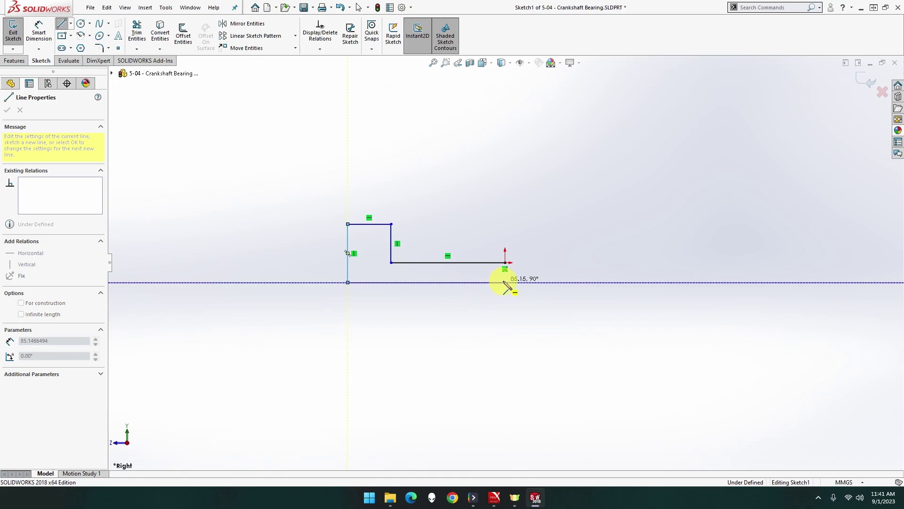
pyautogui.click(505, 282)
pyautogui.click(505, 262)
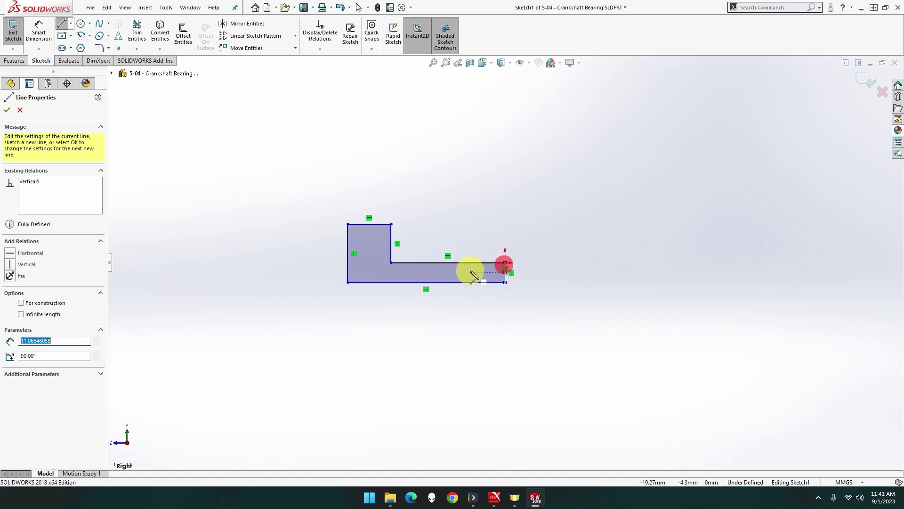
pyautogui.press('Escape')
pyautogui.click(47, 38)
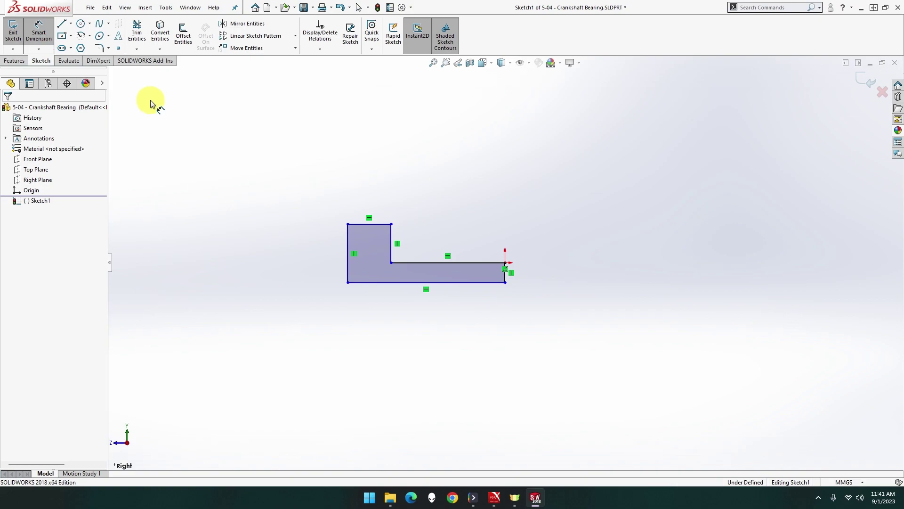
# Step: Dimension the long bottom width to 22 mm and the flange width to 6.5 mm
pyautogui.click(462, 262)
pyautogui.click(439, 173)
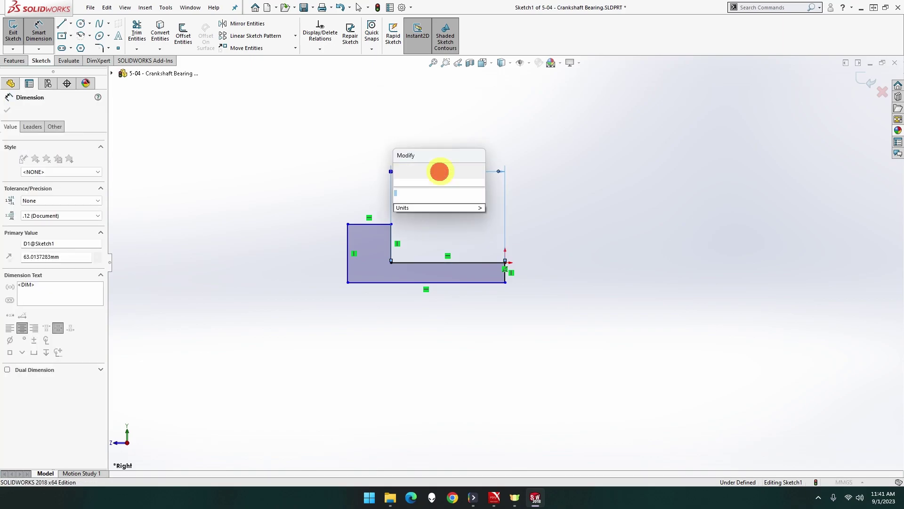
pyautogui.write('22')
pyautogui.press('Return')
pyautogui.click(367, 224)
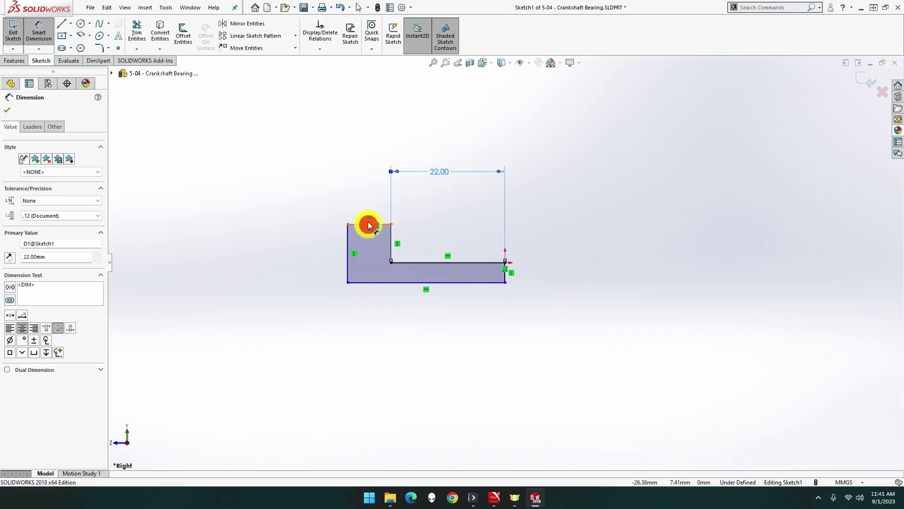
pyautogui.click(365, 179)
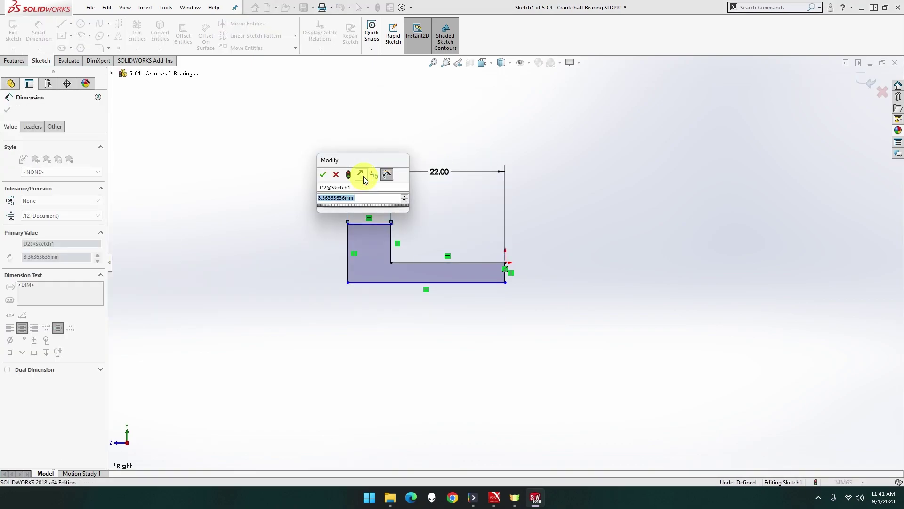
pyautogui.write('6.5')
pyautogui.press('Return')
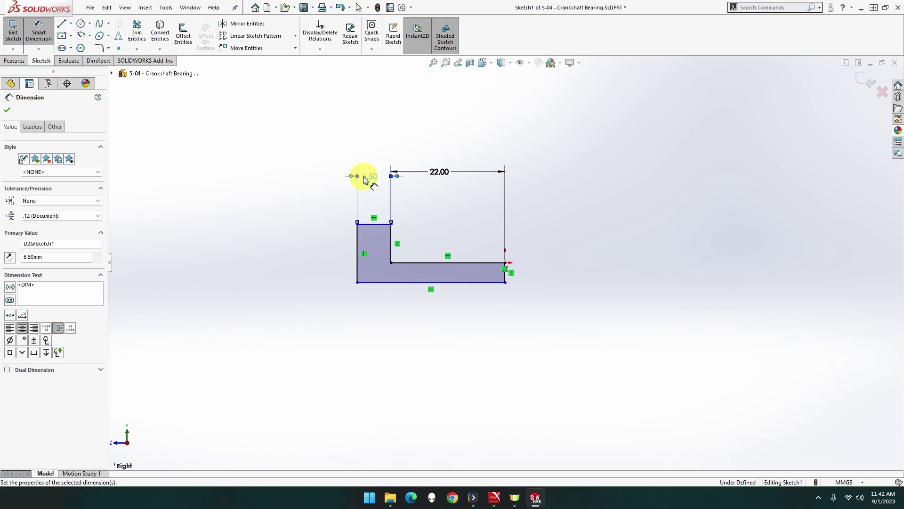
pyautogui.press('Escape')
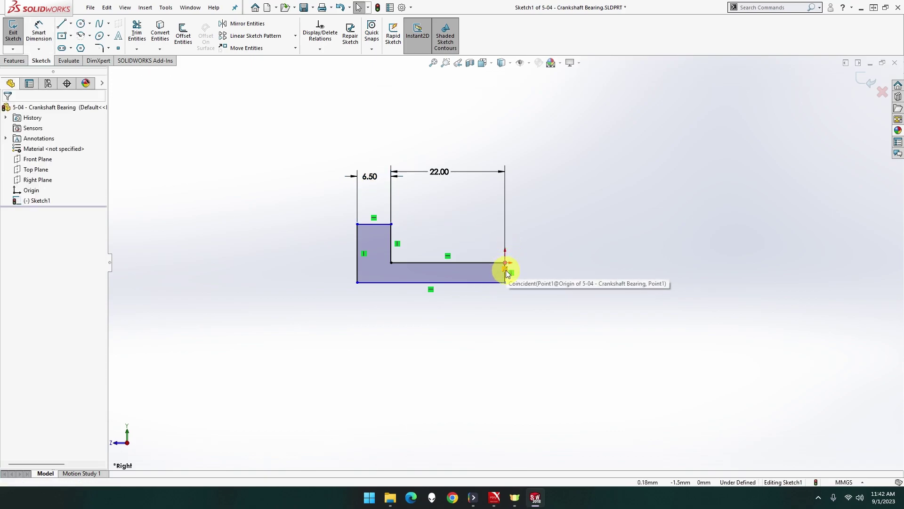
# Step: Delete the profile's coincident relation to the origin and drag the profile upward
pyautogui.click(505, 270)
pyautogui.press('Delete')
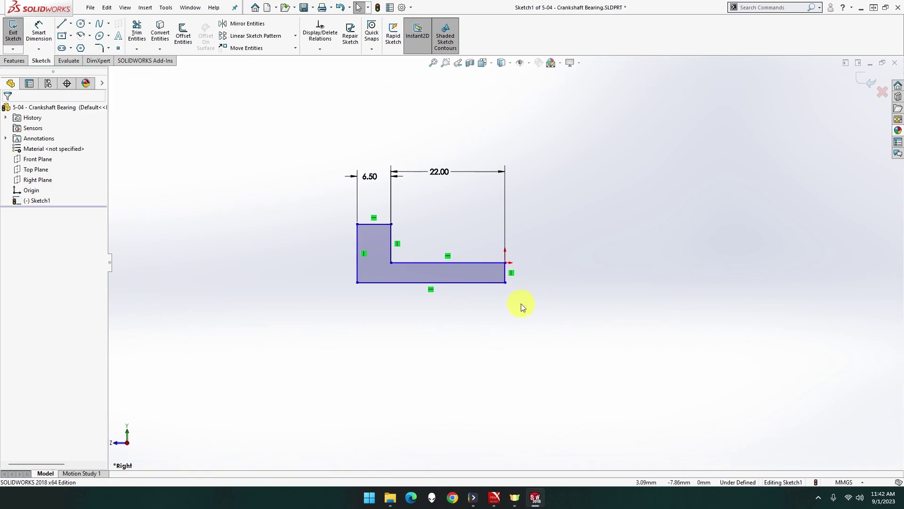
pyautogui.moveTo(449, 274); pyautogui.dragTo(451, 160)
# Step: Draw a horizontal centerline ending at the origin and a vertical centerline rising from it
pyautogui.click(544, 196)
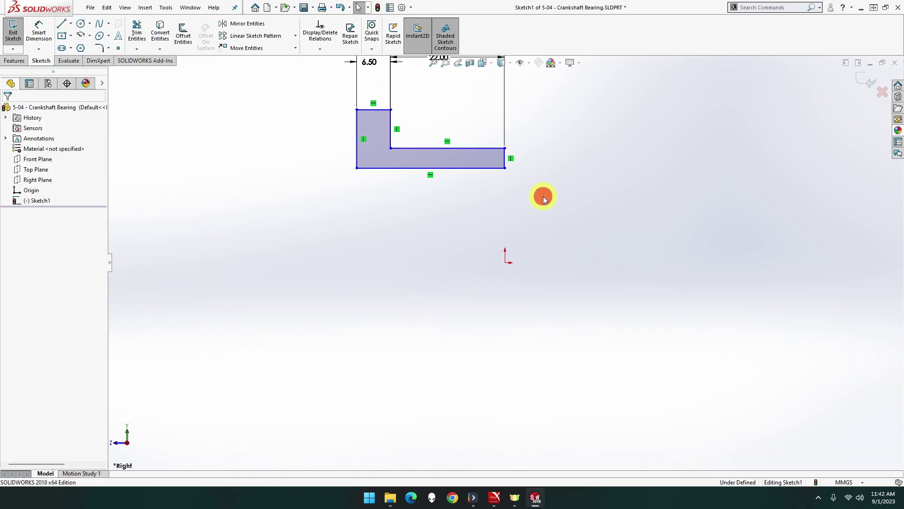
pyautogui.click(72, 24)
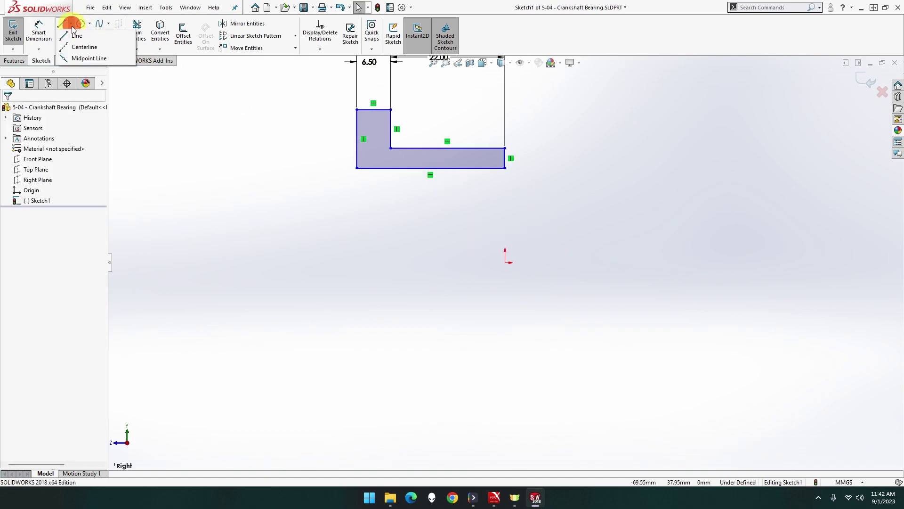
pyautogui.click(78, 47)
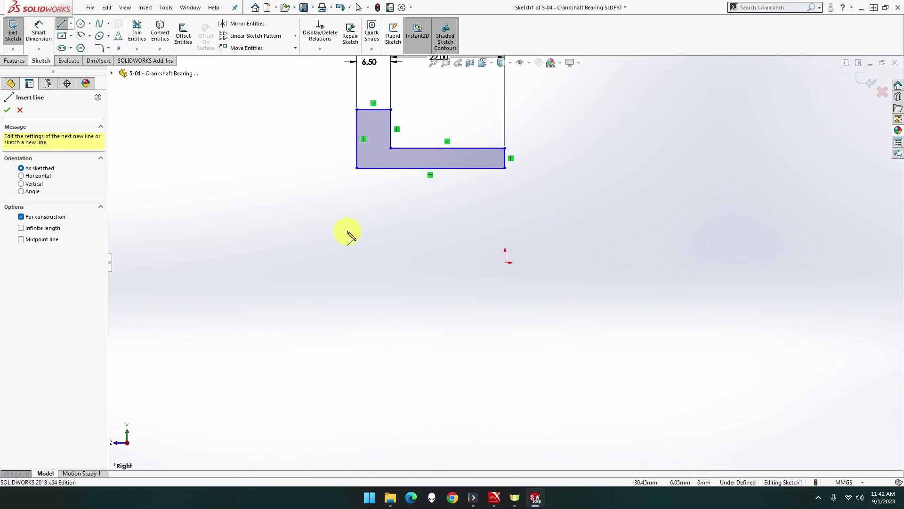
pyautogui.click(324, 262)
pyautogui.click(506, 262)
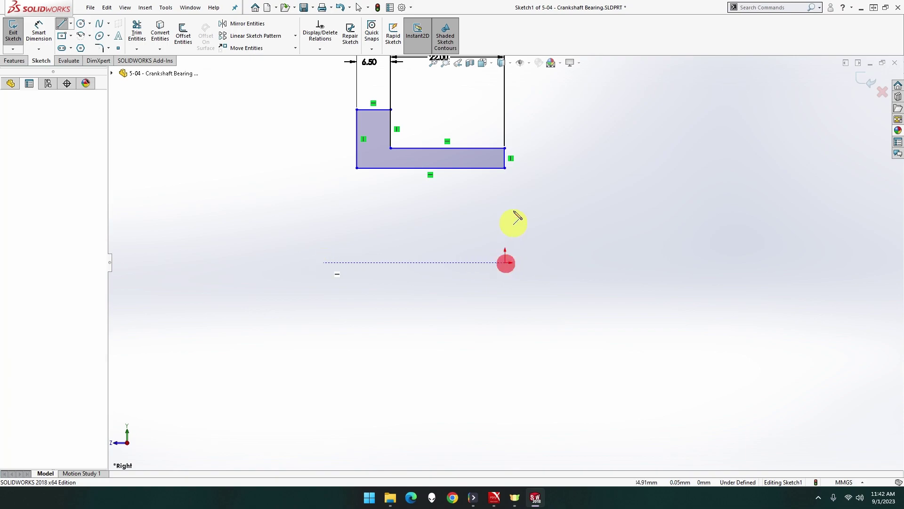
pyautogui.doubleClick(505, 115)
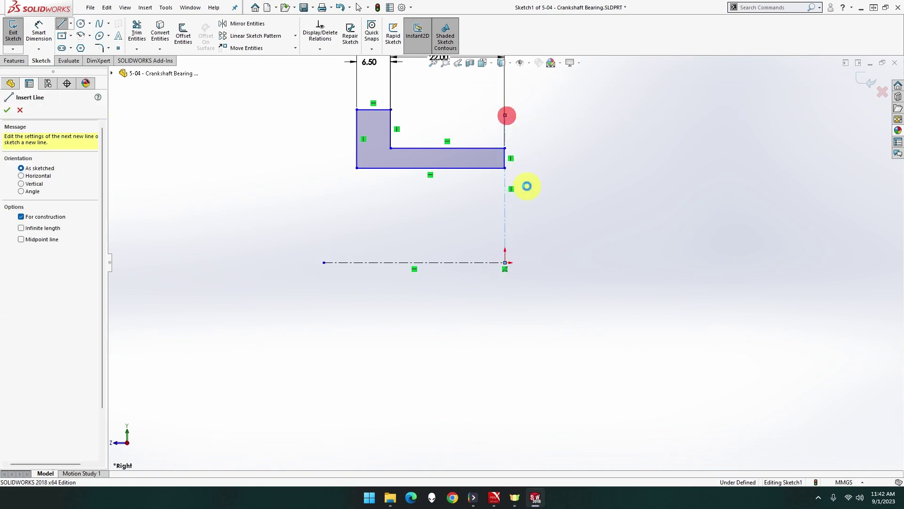
pyautogui.press('Escape')
# Step: Make both the vertical and horizontal centerlines infinite length
pyautogui.click(505, 228)
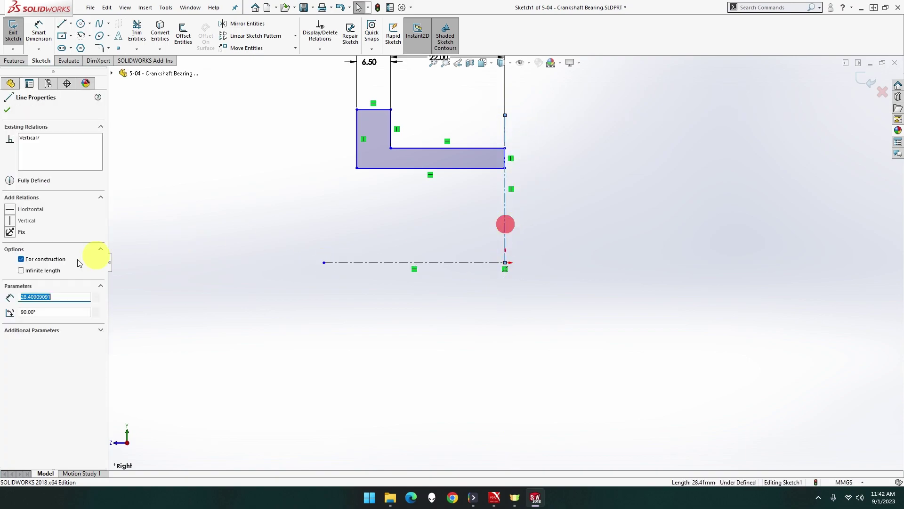
pyautogui.click(47, 271)
pyautogui.click(361, 263)
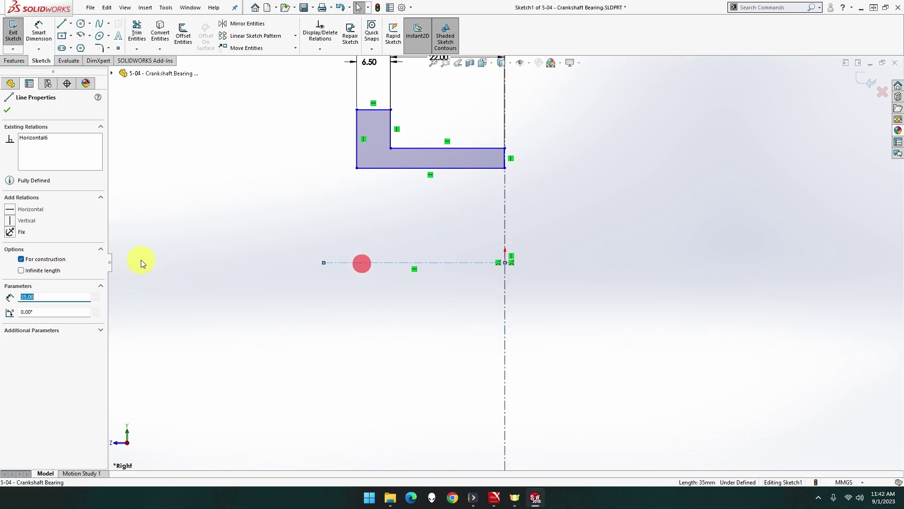
pyautogui.click(61, 270)
pyautogui.click(256, 211)
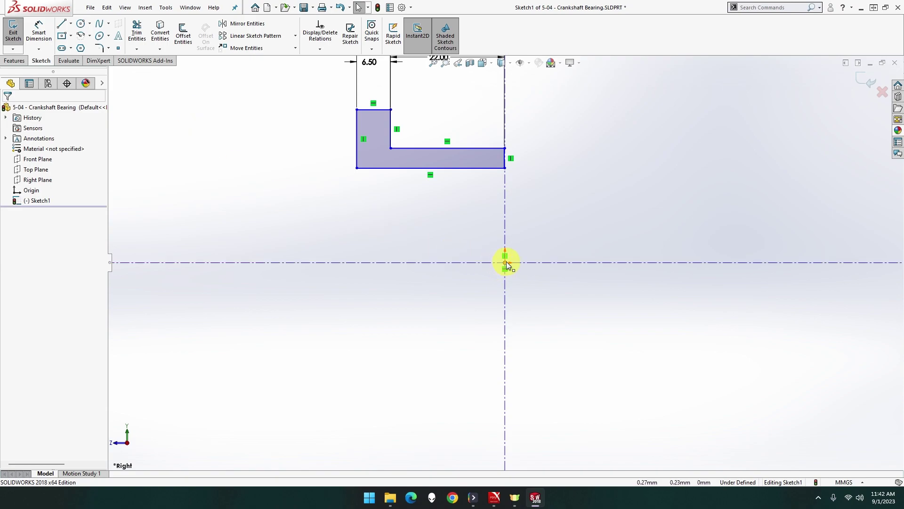
# Step: Dimension the profile's top-left corner 38/2 (19 mm) above the horizontal centerline
pyautogui.click(39, 48)
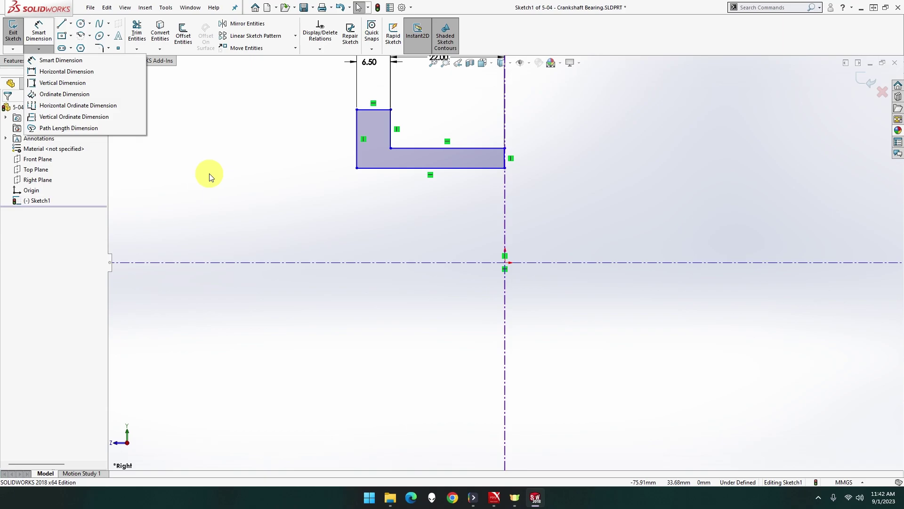
pyautogui.click(358, 109)
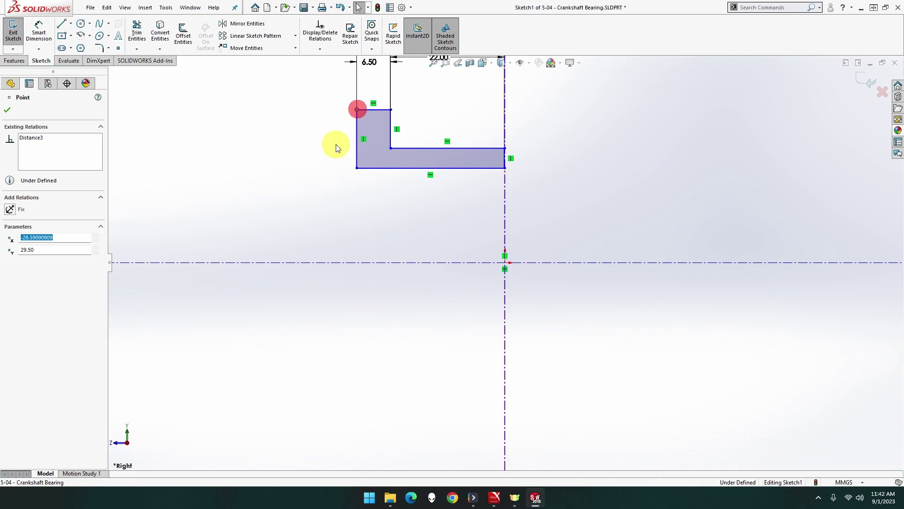
pyautogui.click(290, 261)
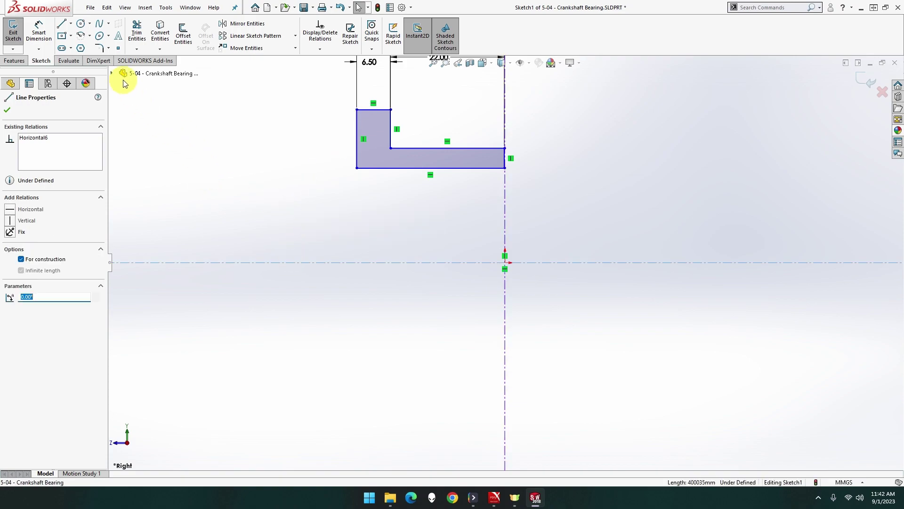
pyautogui.click(39, 32)
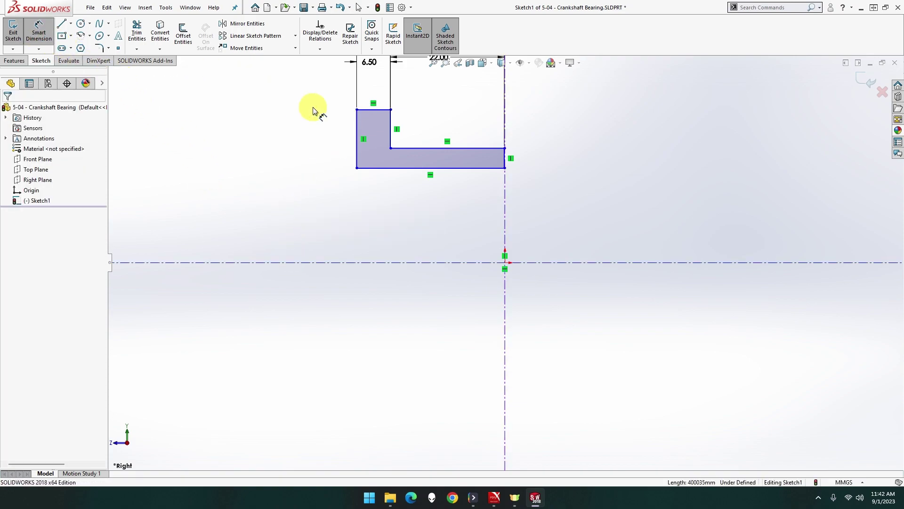
pyautogui.click(357, 110)
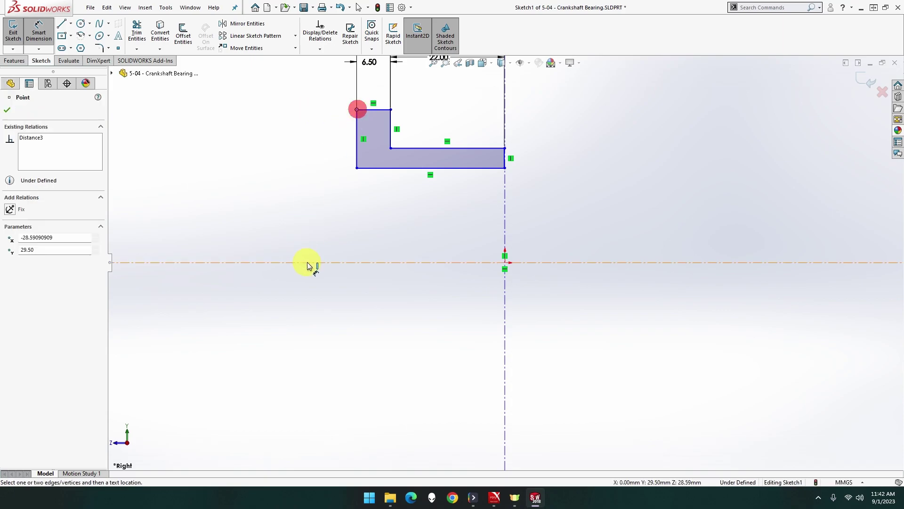
pyautogui.click(338, 263)
pyautogui.click(248, 178)
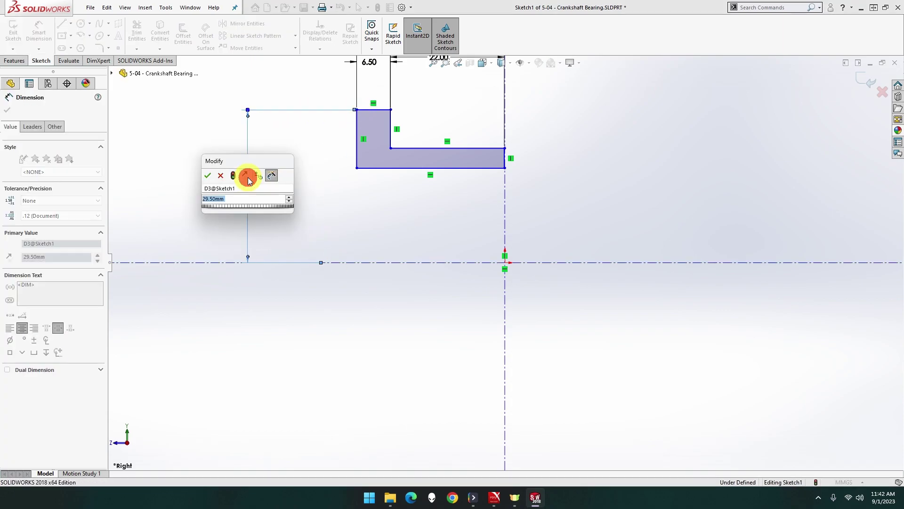
pyautogui.write('38/2')
pyautogui.press('Return')
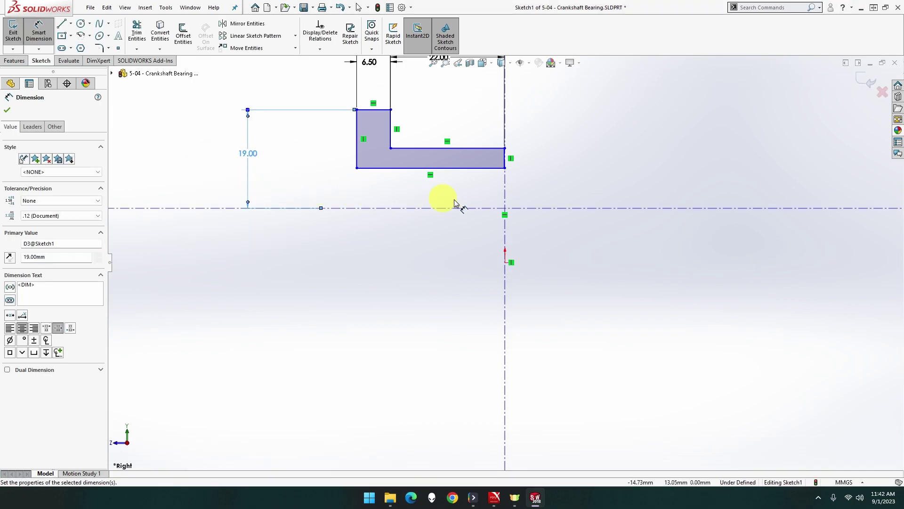
# Step: Attempt a coincident relation between the centerline endpoint and origin, dismissing the resulting error
pyautogui.click(505, 208)
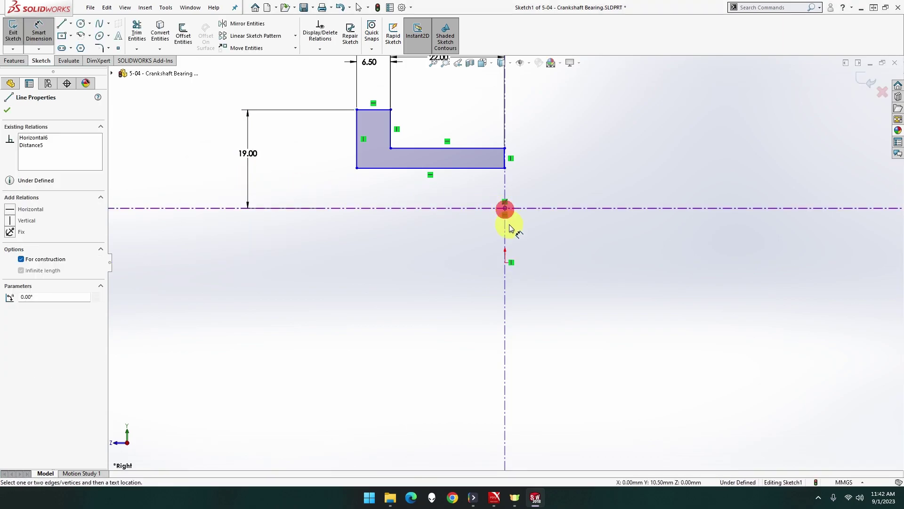
pyautogui.click(505, 260)
pyautogui.press('Escape')
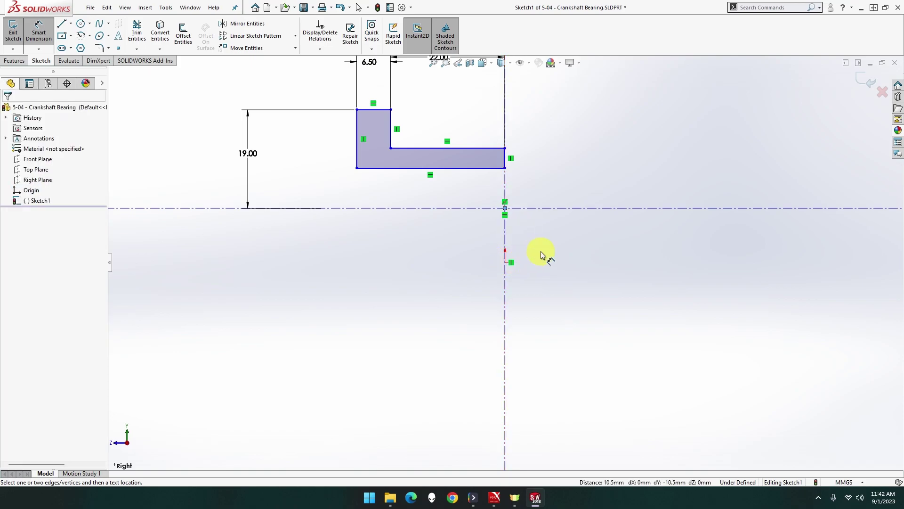
pyautogui.press('Escape')
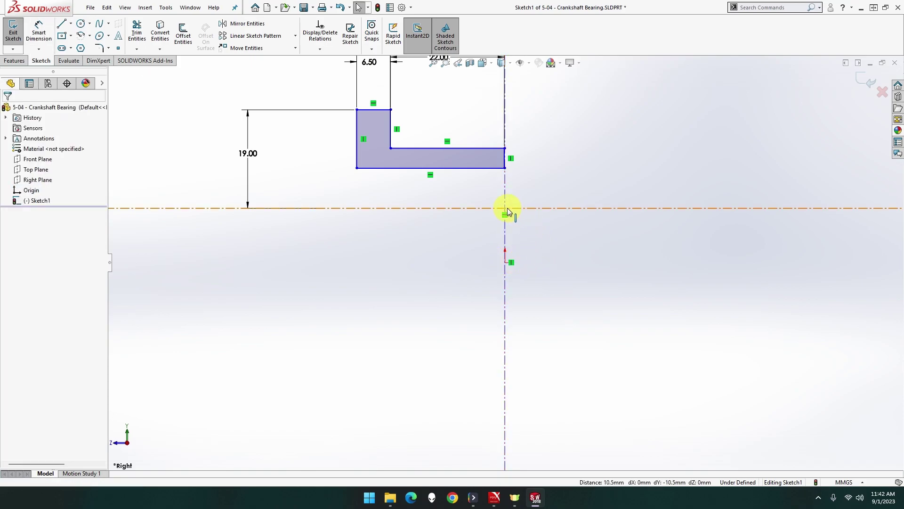
pyautogui.click(506, 209)
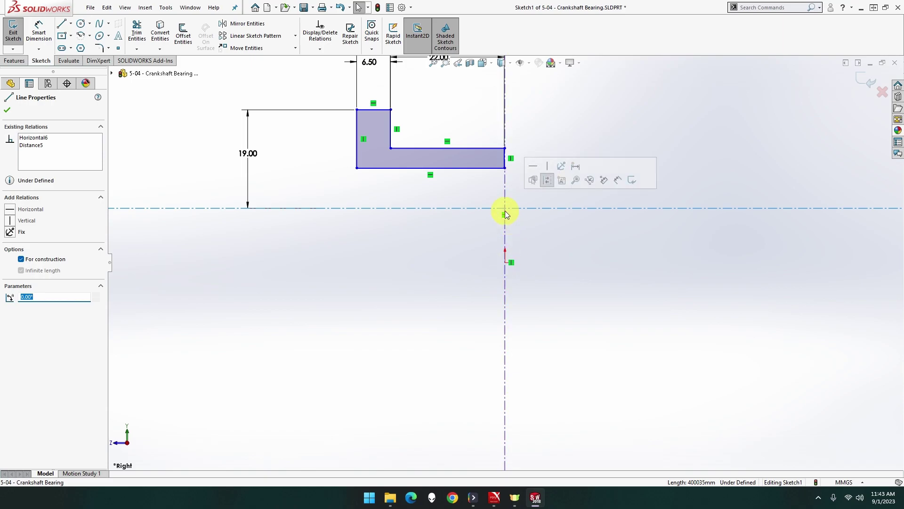
pyautogui.moveTo(506, 210); pyautogui.dragTo(507, 264)
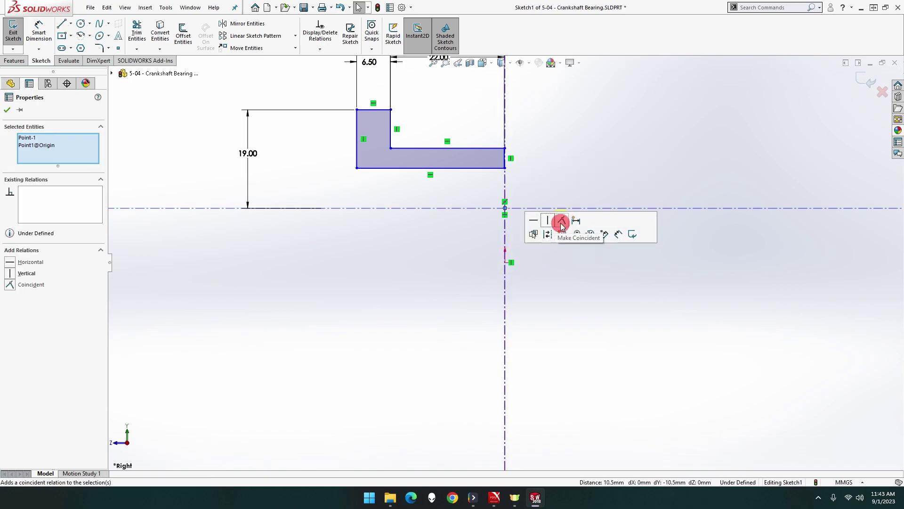
pyautogui.click(561, 223)
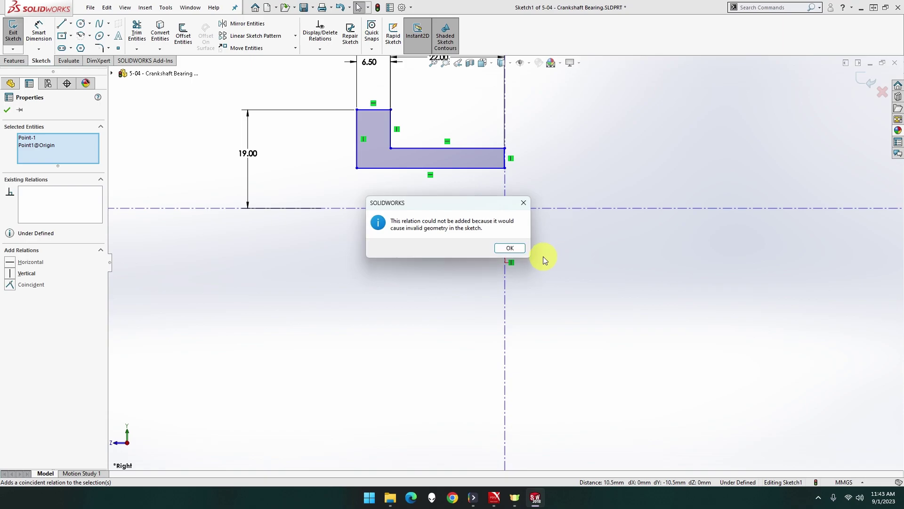
pyautogui.click(510, 248)
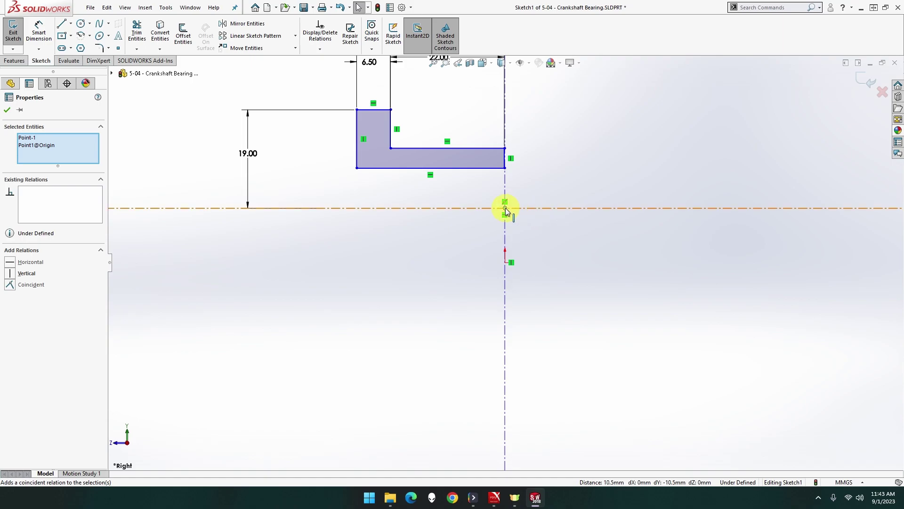
# Step: Reposition the horizontal centerline and make its endpoint coincident with the origin
pyautogui.moveTo(505, 211); pyautogui.dragTo(525, 219)
pyautogui.click(526, 220)
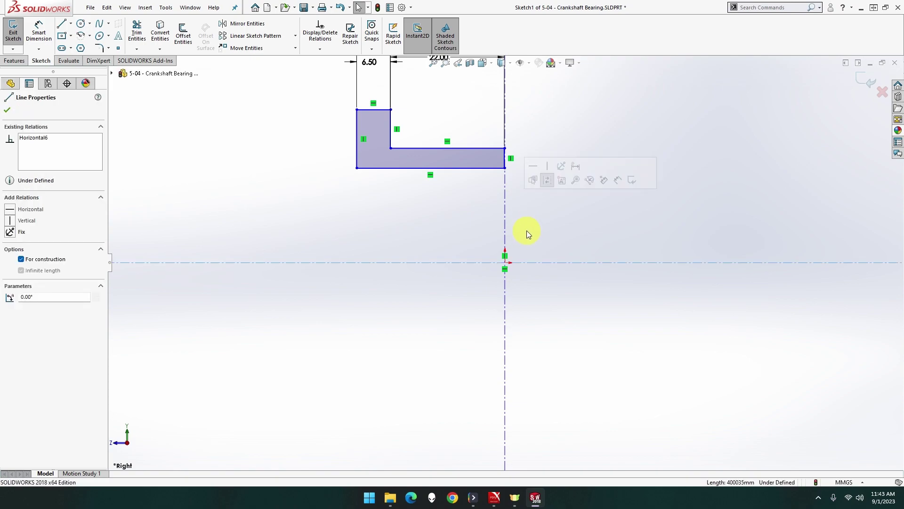
pyautogui.moveTo(527, 263); pyautogui.dragTo(528, 247)
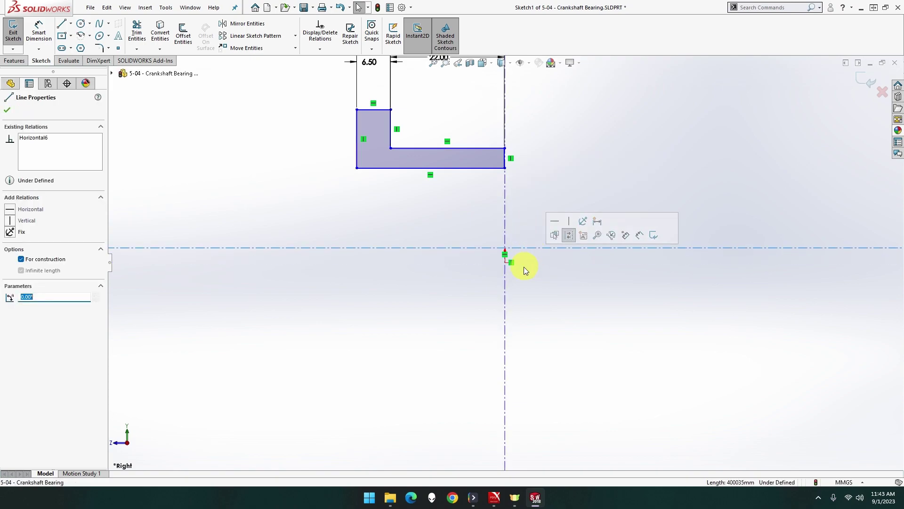
pyautogui.click(504, 262)
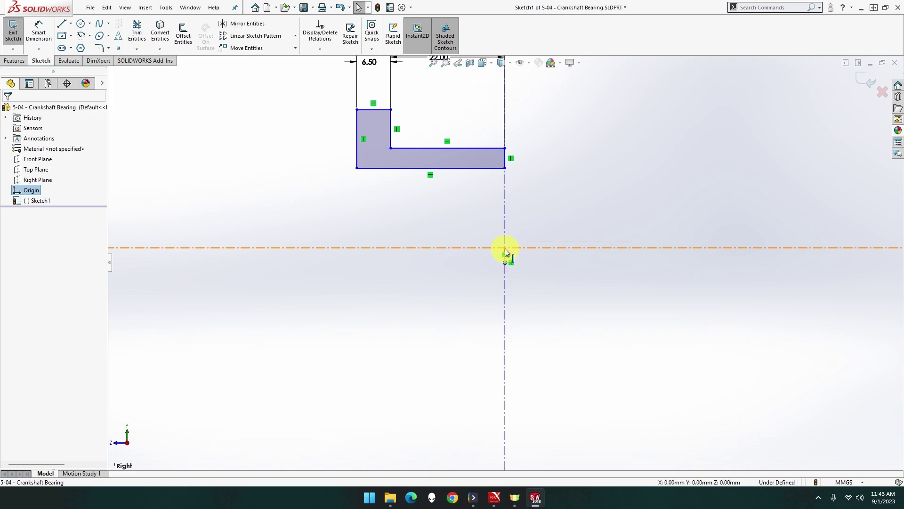
pyautogui.keyDown('ctrl'); pyautogui.click(505, 248); pyautogui.keyUp('ctrl')
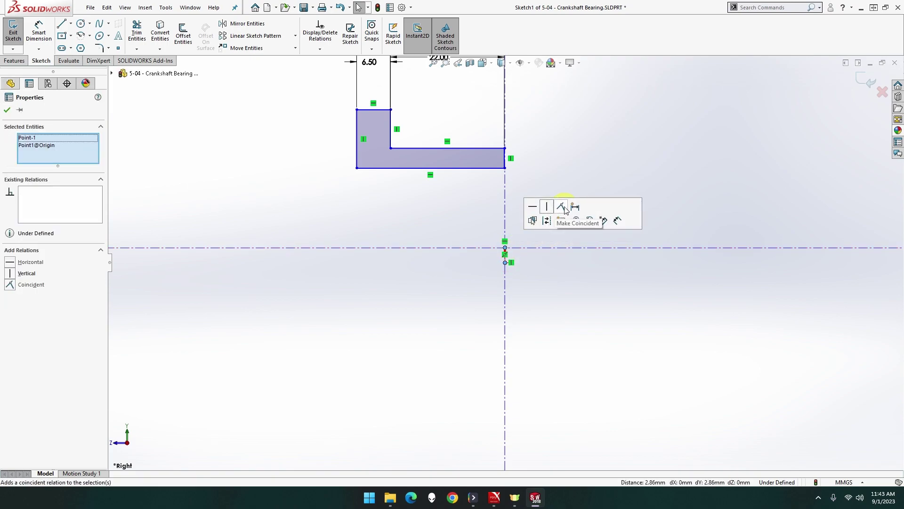
pyautogui.click(564, 206)
# Step: Move the vertical centerline and make its point coincident with the origin
pyautogui.moveTo(504, 238); pyautogui.dragTo(535, 264)
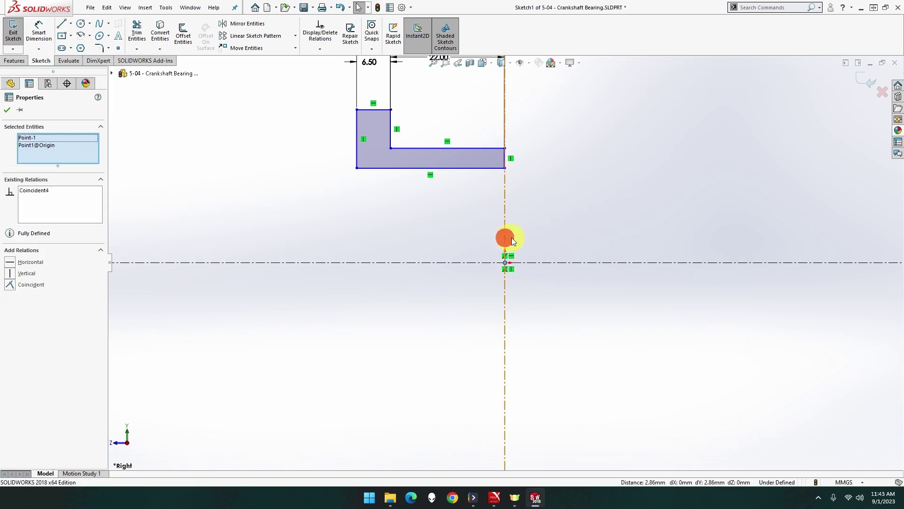
pyautogui.click(532, 263)
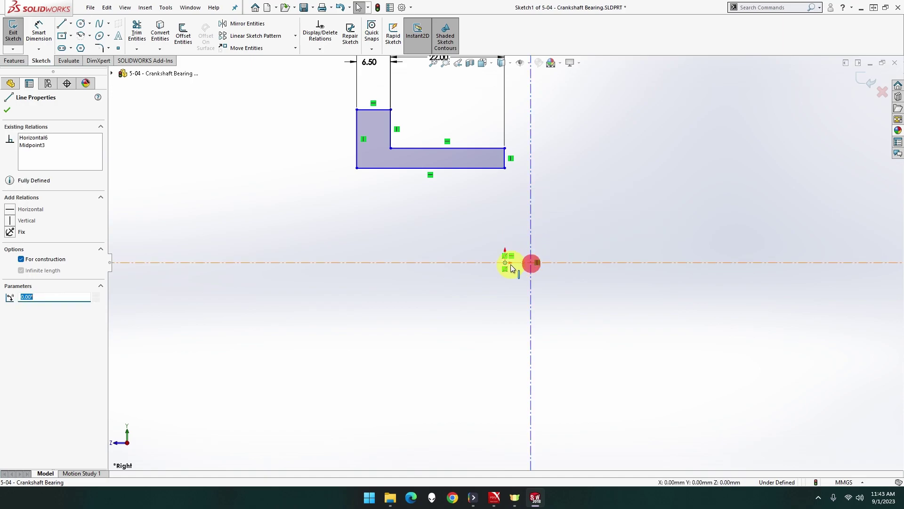
pyautogui.keyDown('ctrl'); pyautogui.click(505, 262); pyautogui.keyUp('ctrl')
pyautogui.click(560, 221)
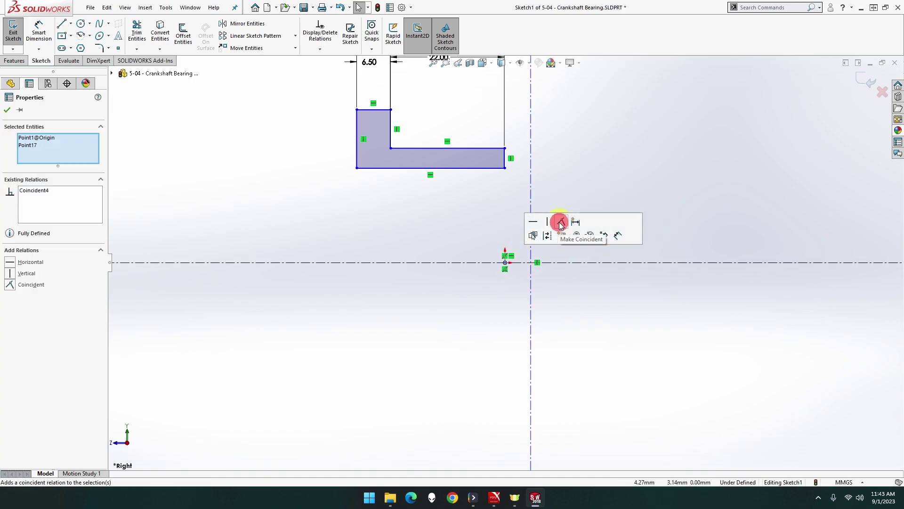
pyautogui.click(561, 222)
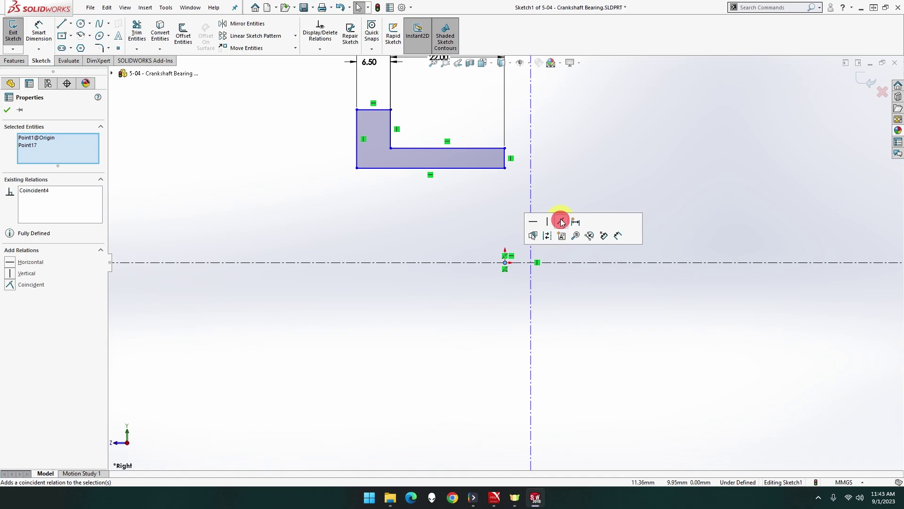
pyautogui.click(540, 278)
# Step: Delete the leftover vertical centerline from the sketch
pyautogui.click(534, 274)
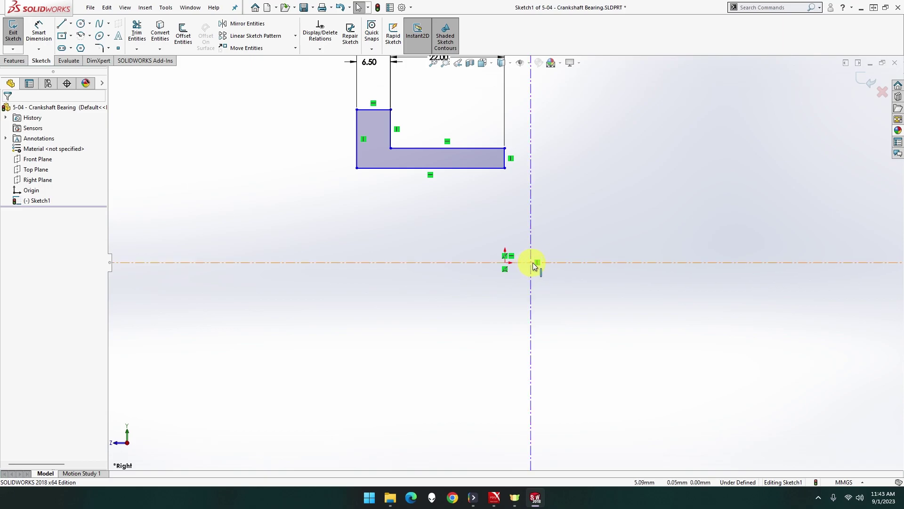
pyautogui.moveTo(532, 254); pyautogui.dragTo(540, 247)
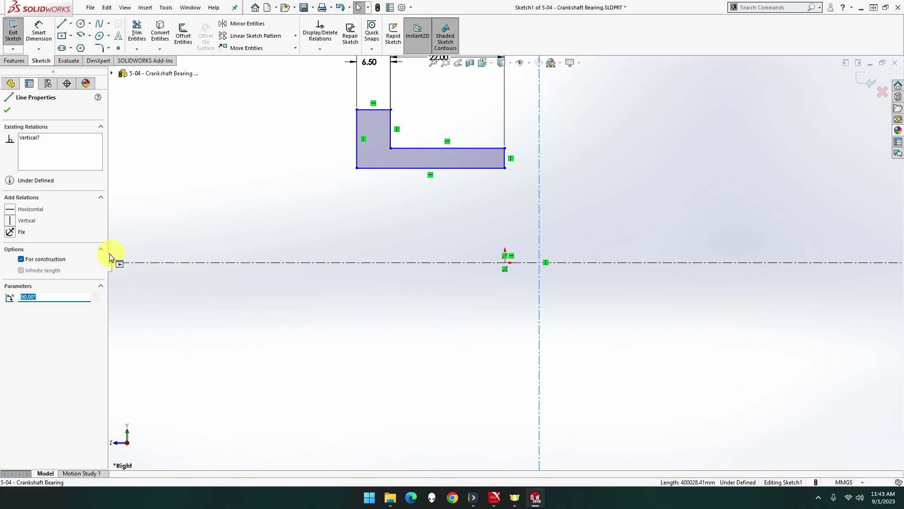
pyautogui.click(48, 270)
pyautogui.click(306, 234)
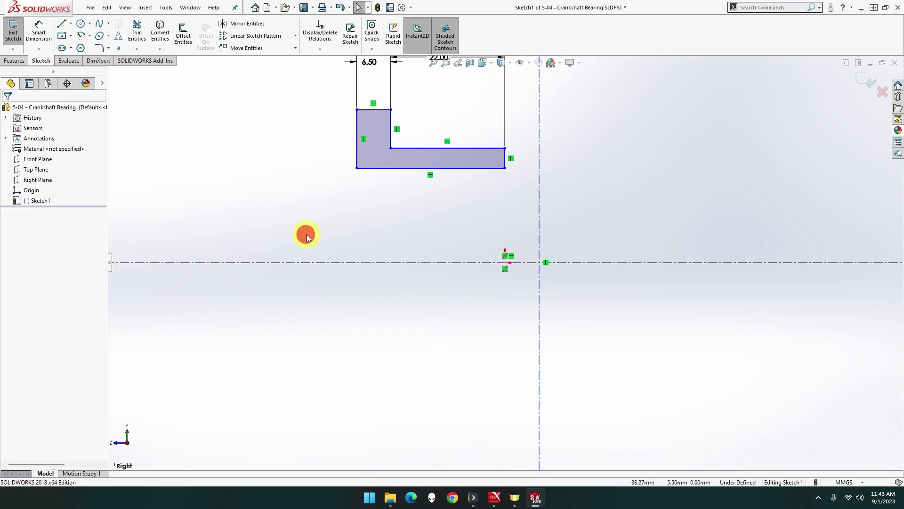
pyautogui.click(540, 238)
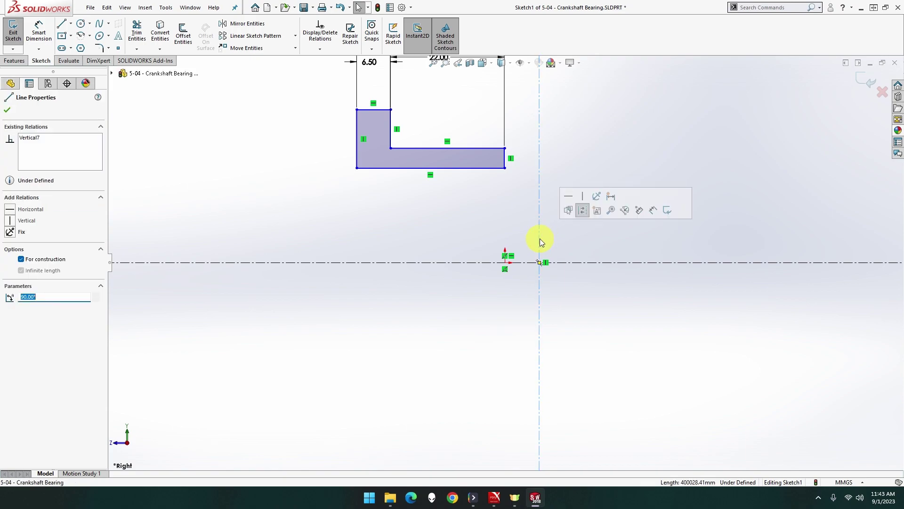
pyautogui.press('Delete')
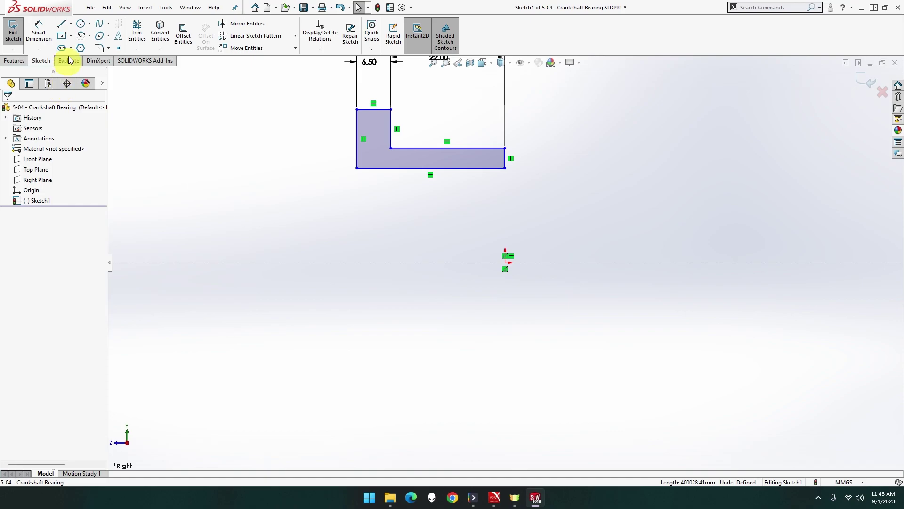
# Step: Draw a new vertical centerline crossing the horizontal centerline right of the origin
pyautogui.click(71, 24)
pyautogui.click(75, 45)
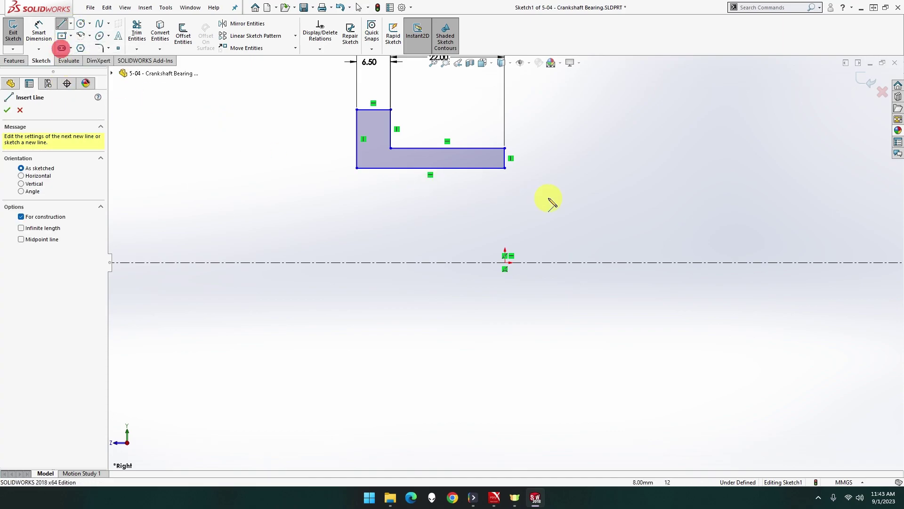
pyautogui.click(559, 180)
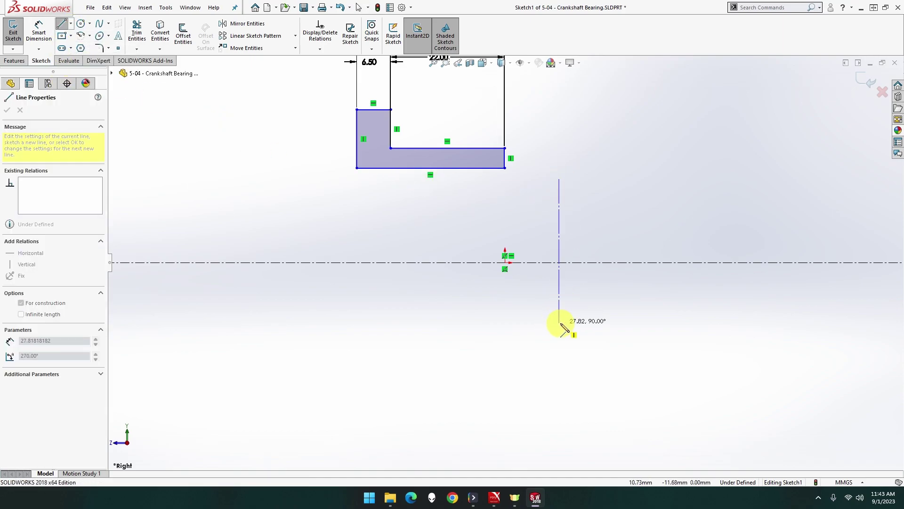
pyautogui.click(560, 323)
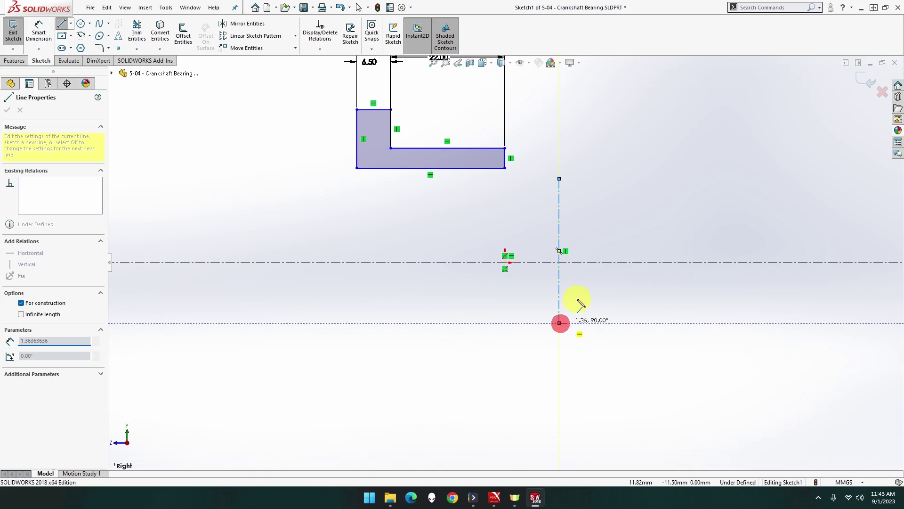
pyautogui.press('Escape')
pyautogui.click(560, 254)
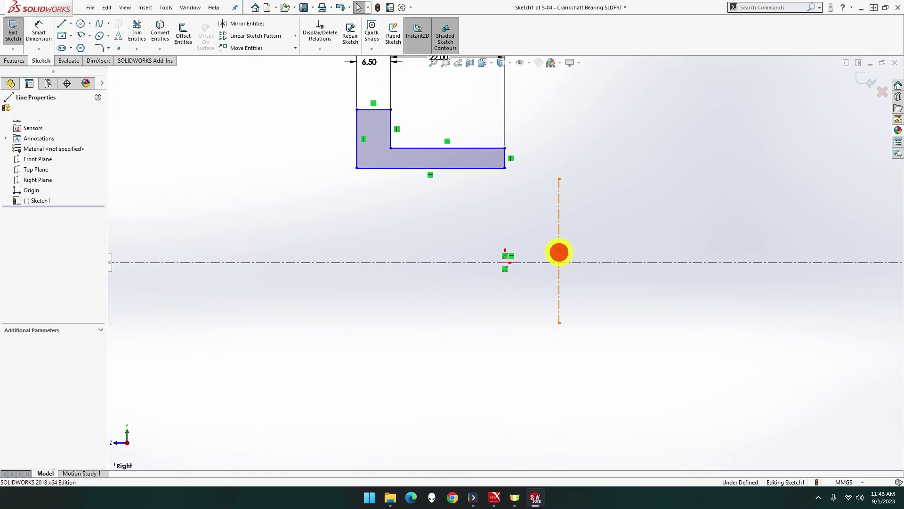
# Step: Make the vertical centerline's midpoint coincident with the origin and set it to infinite length
pyautogui.click(503, 263)
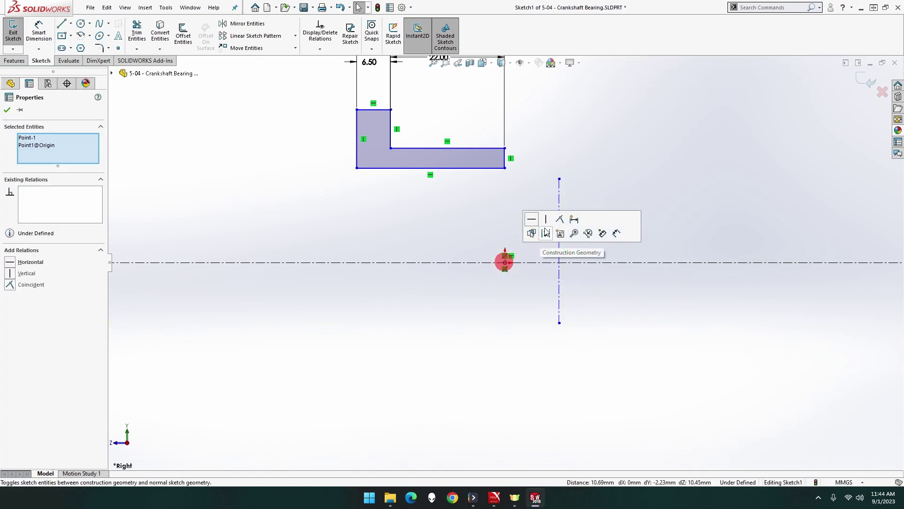
pyautogui.click(559, 219)
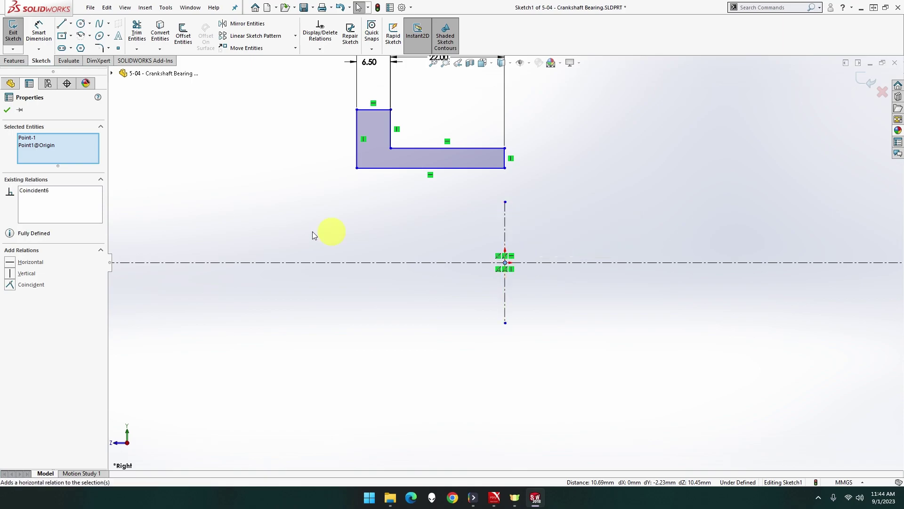
pyautogui.click(202, 231)
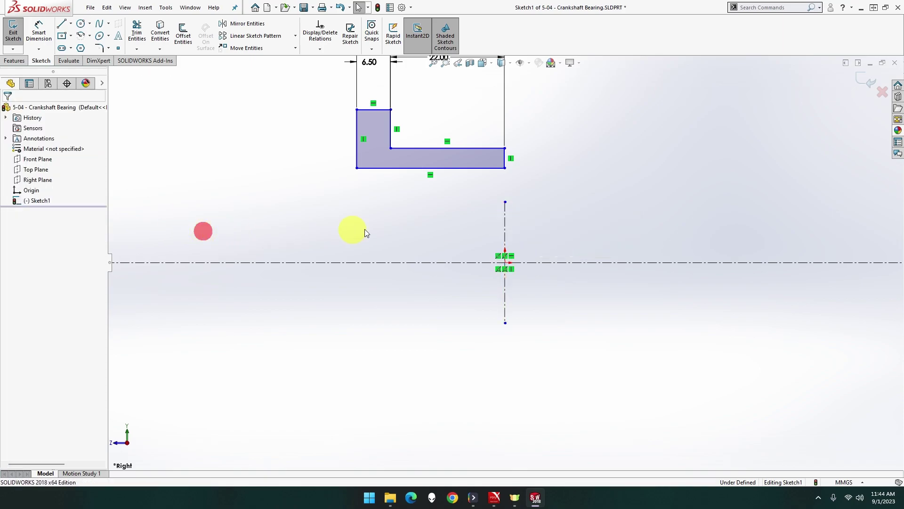
pyautogui.click(506, 228)
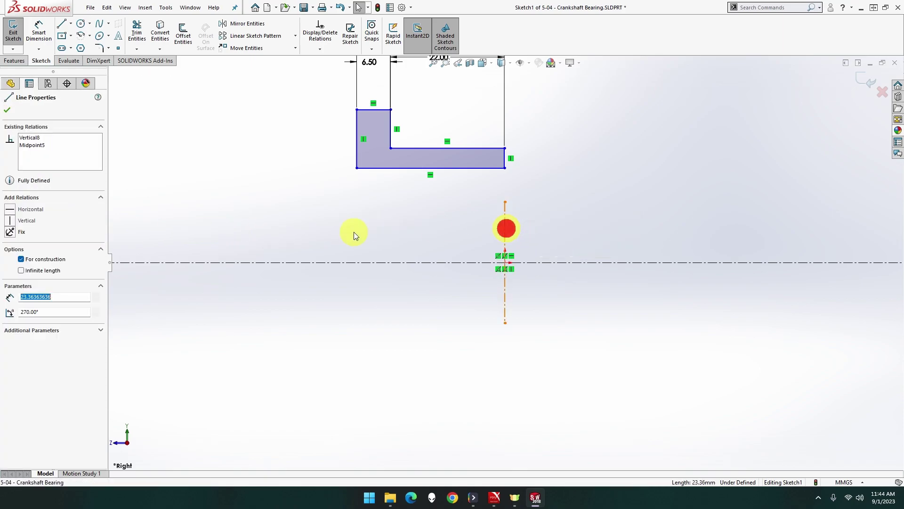
pyautogui.click(47, 270)
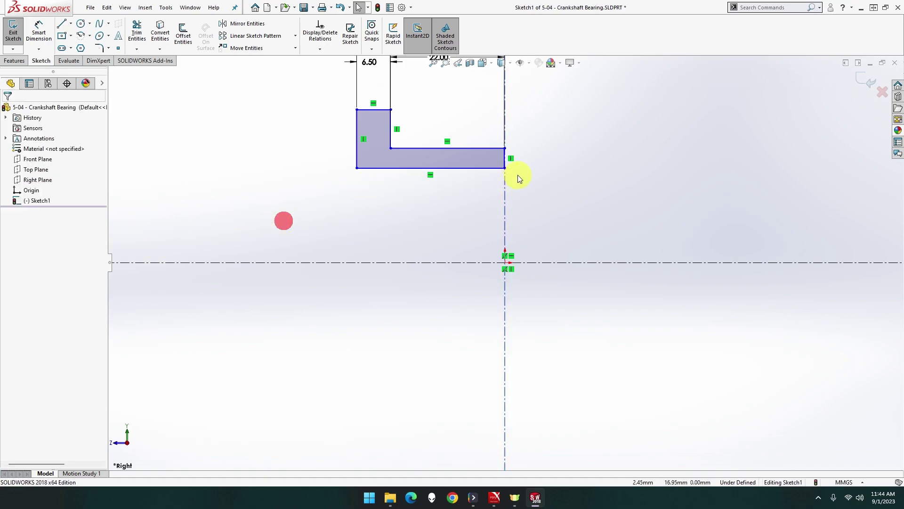
# Step: Add a Vertical relation between the profile's lower-right corner and the origin
pyautogui.click(505, 169)
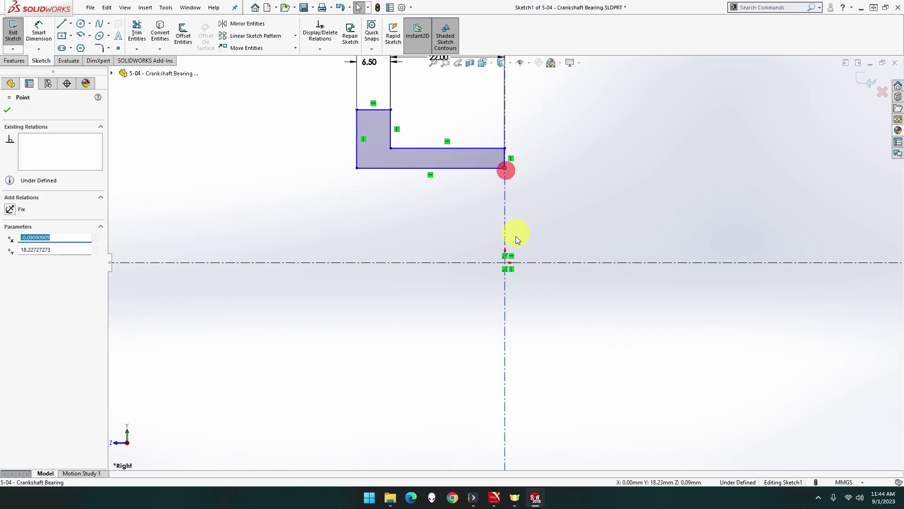
pyautogui.keyDown('ctrl'); pyautogui.click(504, 262); pyautogui.keyUp('ctrl')
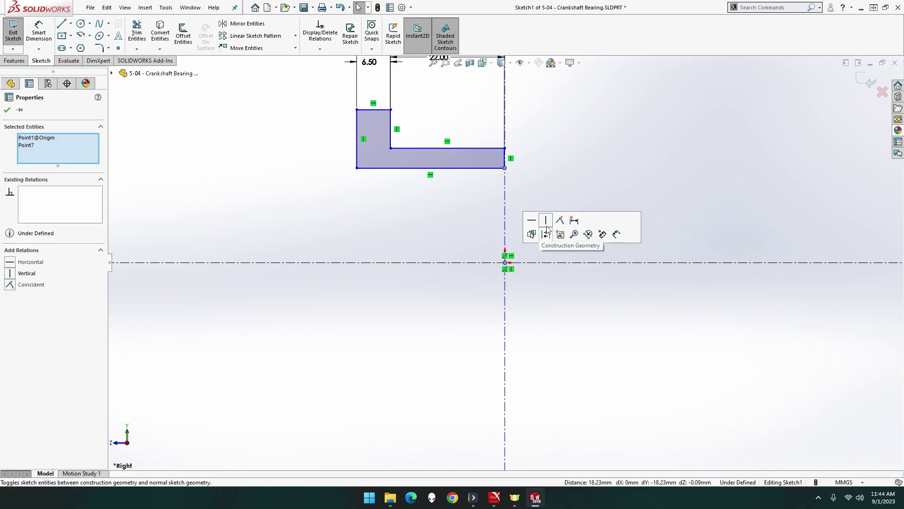
pyautogui.click(547, 222)
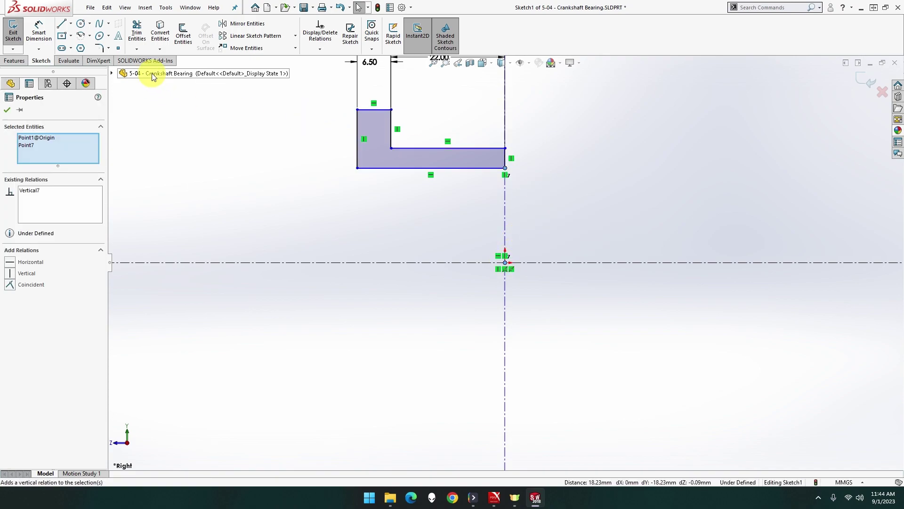
pyautogui.click(45, 36)
# Step: Dimension the flange top 38/2 (19.00 mm) from the horizontal centreline
pyautogui.click(357, 109)
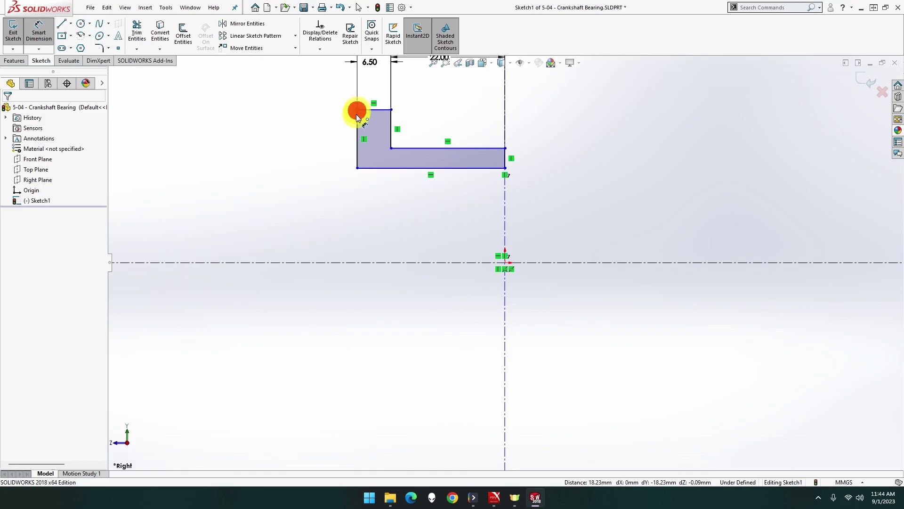
pyautogui.click(322, 262)
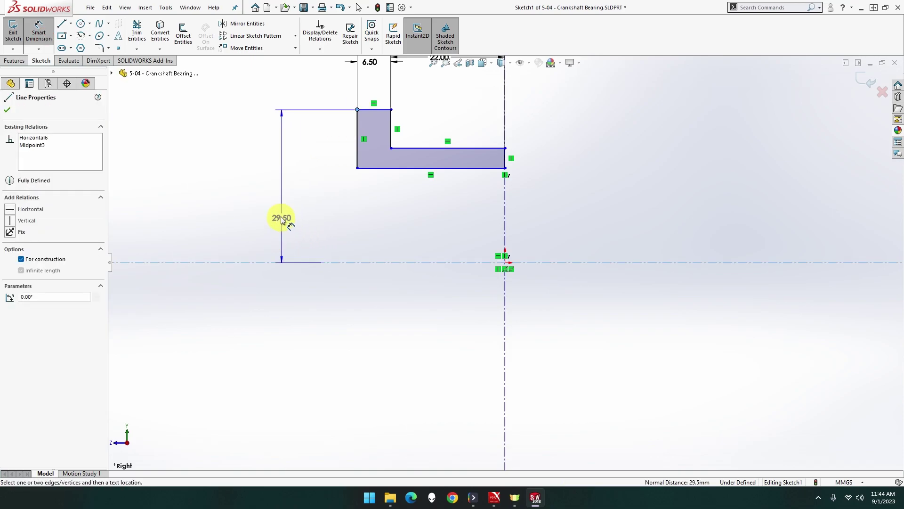
pyautogui.click(269, 210)
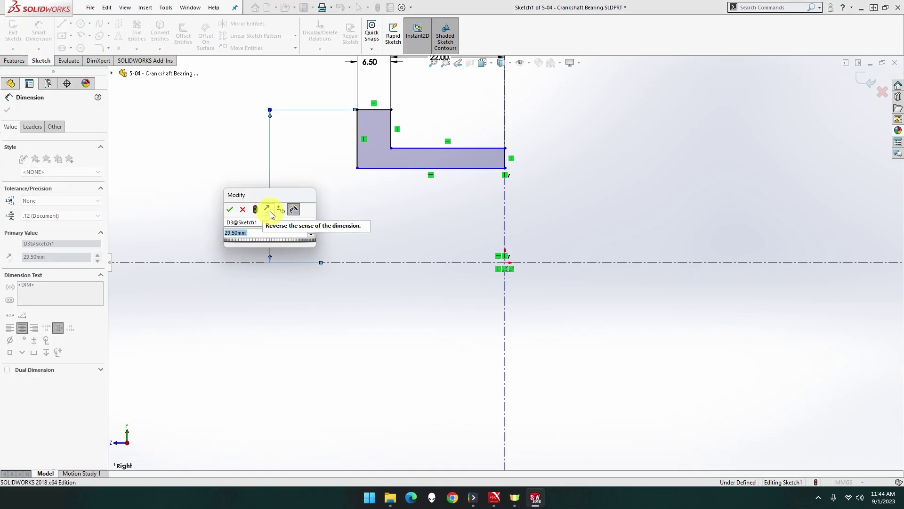
pyautogui.write('3')
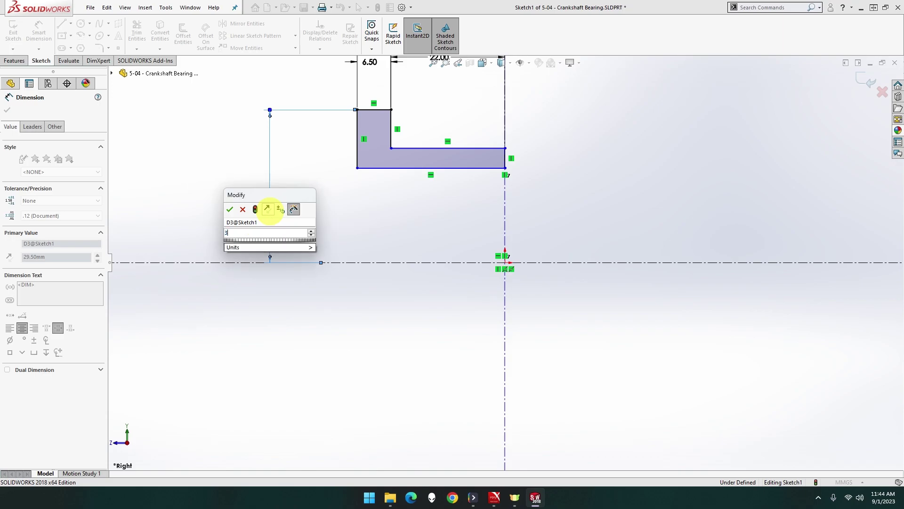
pyautogui.write('8/2')
pyautogui.press('Return')
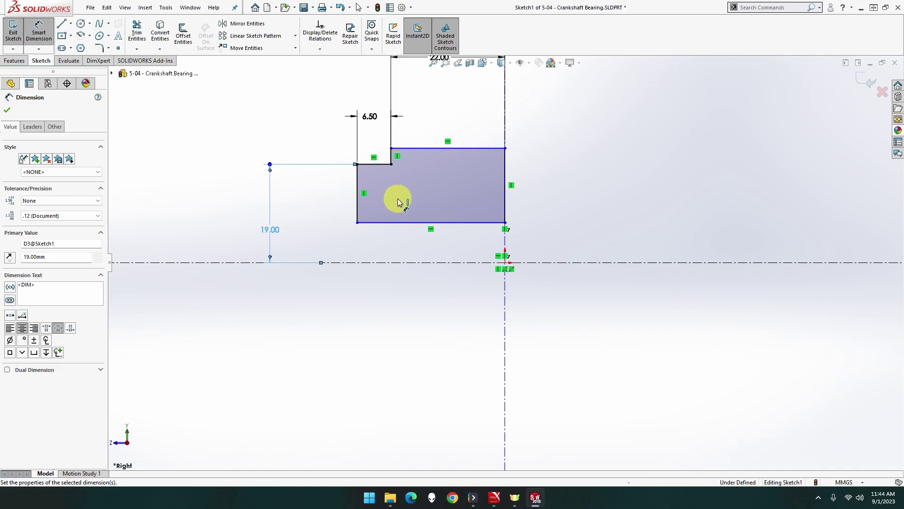
# Step: Dimension the step at 32/2 (16.00) and the bottom edge at 12.50 from the centreline
pyautogui.click(435, 149)
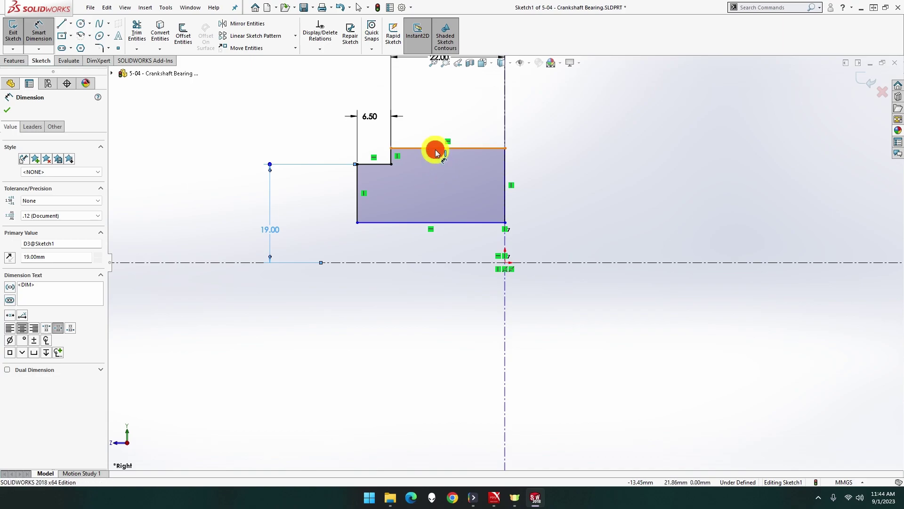
pyautogui.click(387, 262)
pyautogui.click(304, 242)
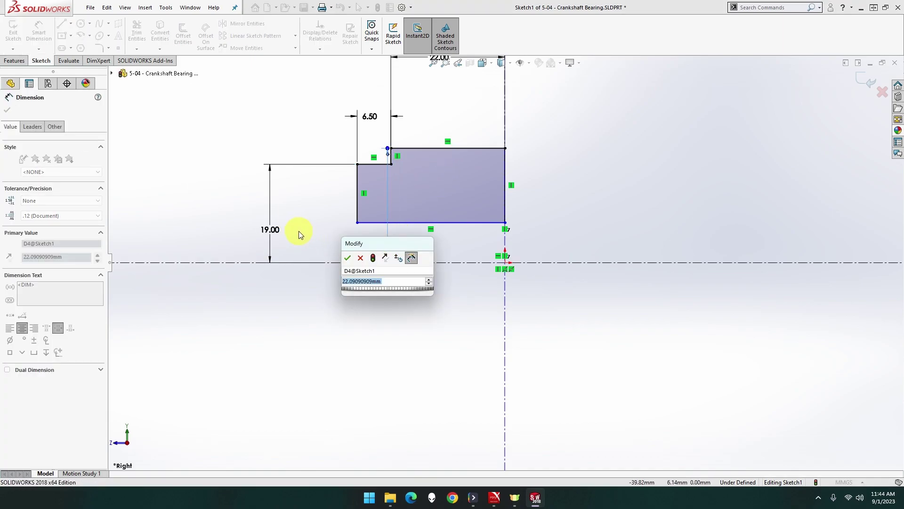
pyautogui.write('32')
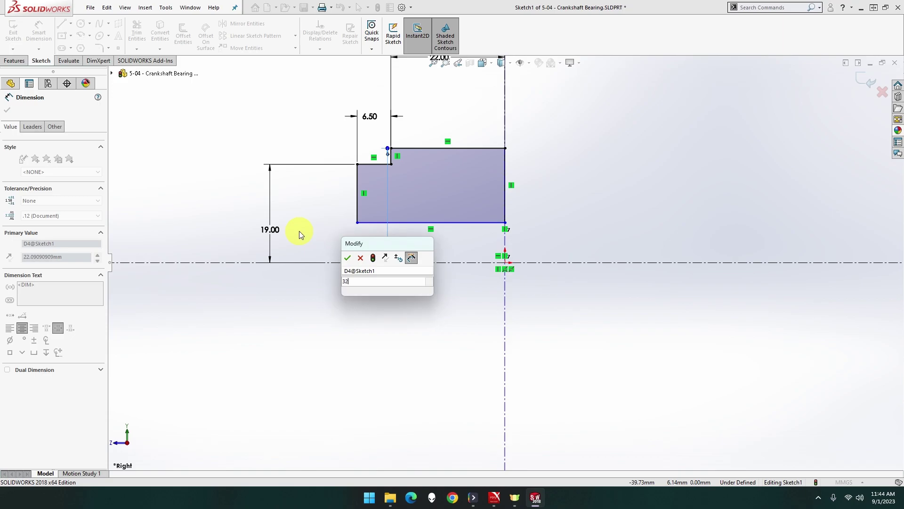
pyautogui.write('/2')
pyautogui.press('Return')
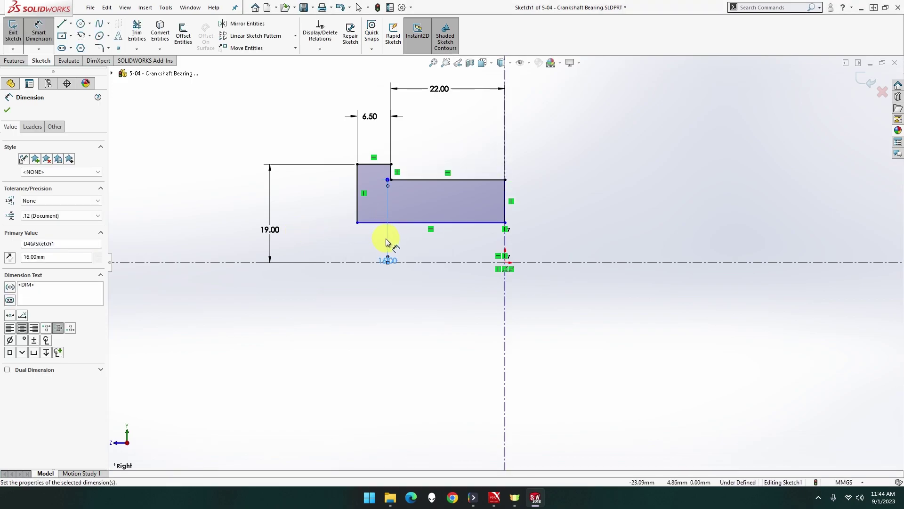
pyautogui.moveTo(387, 262); pyautogui.dragTo(302, 225)
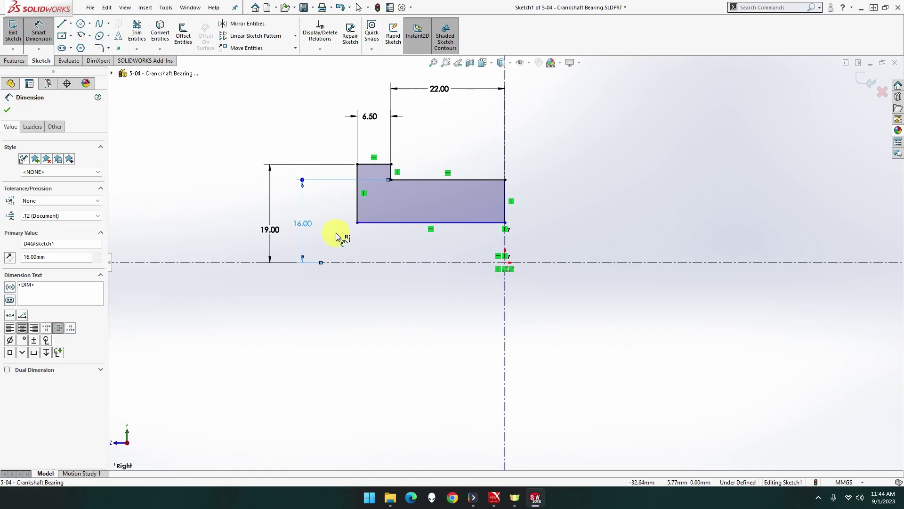
pyautogui.click(398, 224)
pyautogui.click(397, 265)
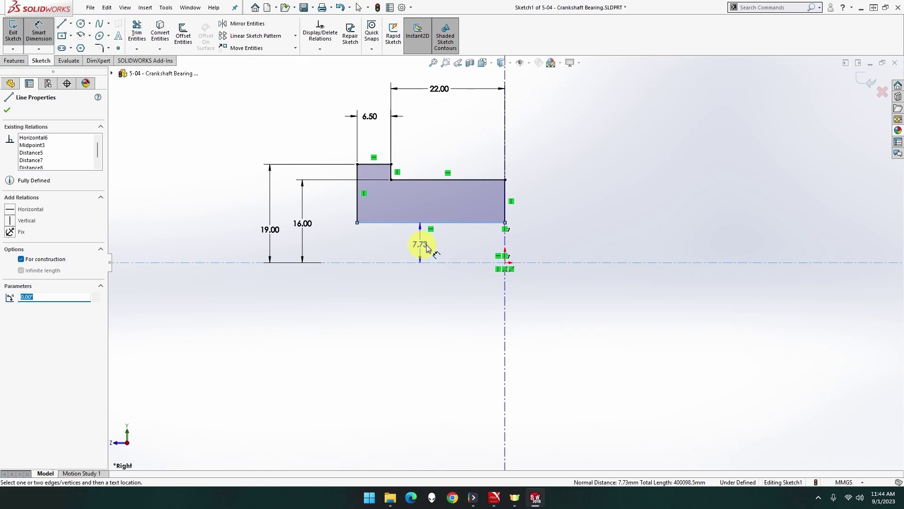
pyautogui.click(331, 244)
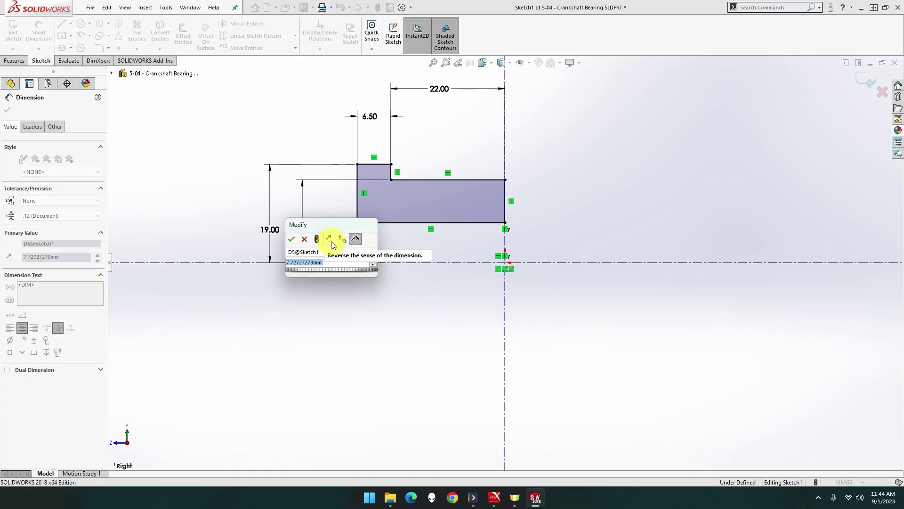
pyautogui.write('12.5')
pyautogui.press('Return')
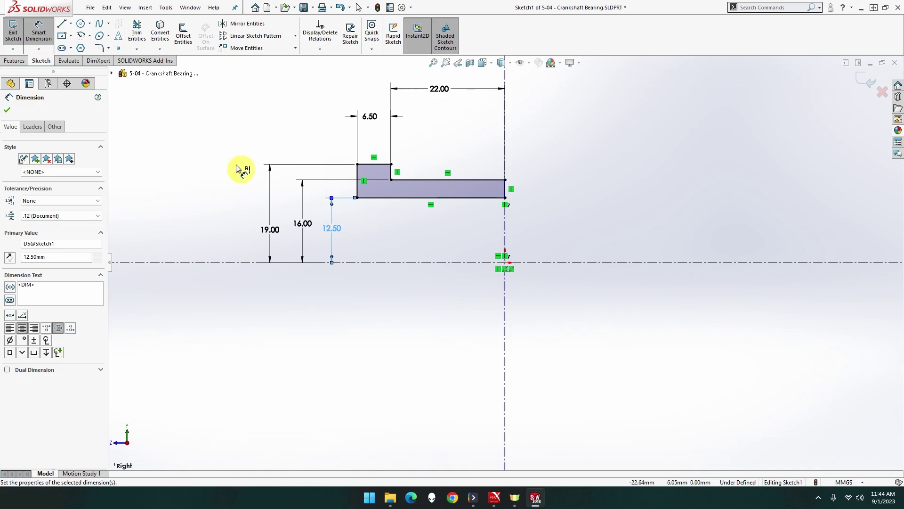
# Step: Mirror the stepped profile lines about the vertical centreline, fully defining the sketch
pyautogui.click(253, 26)
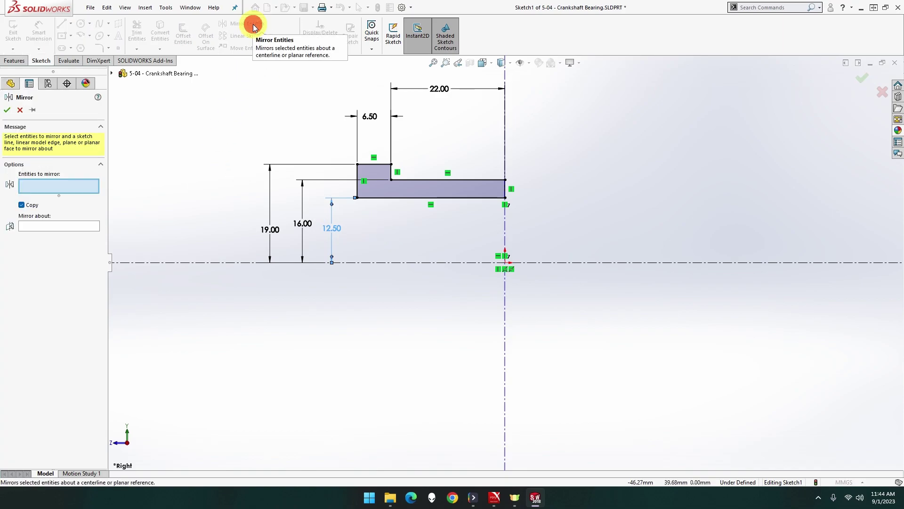
pyautogui.click(395, 195)
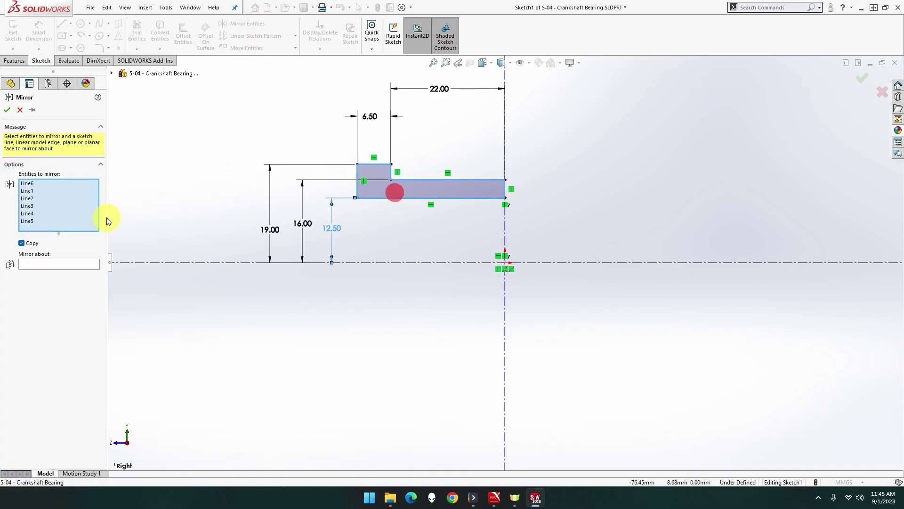
pyautogui.click(59, 264)
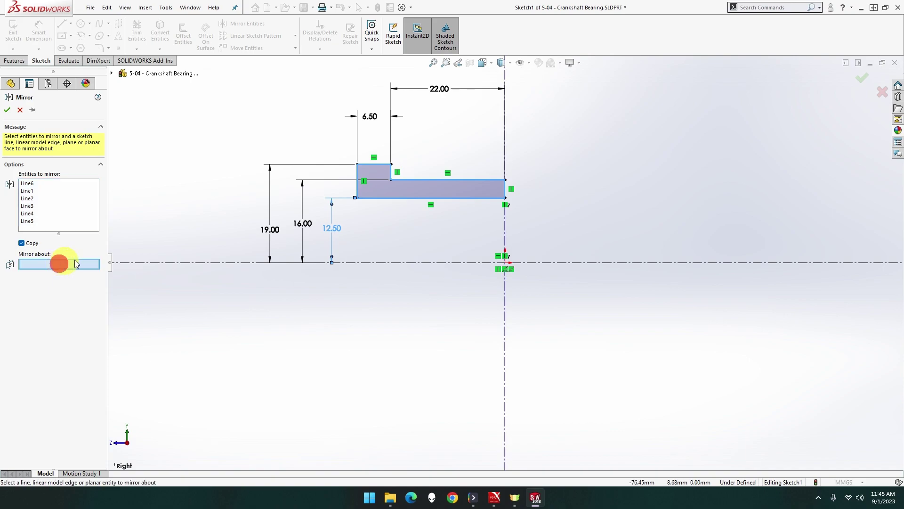
pyautogui.click(505, 221)
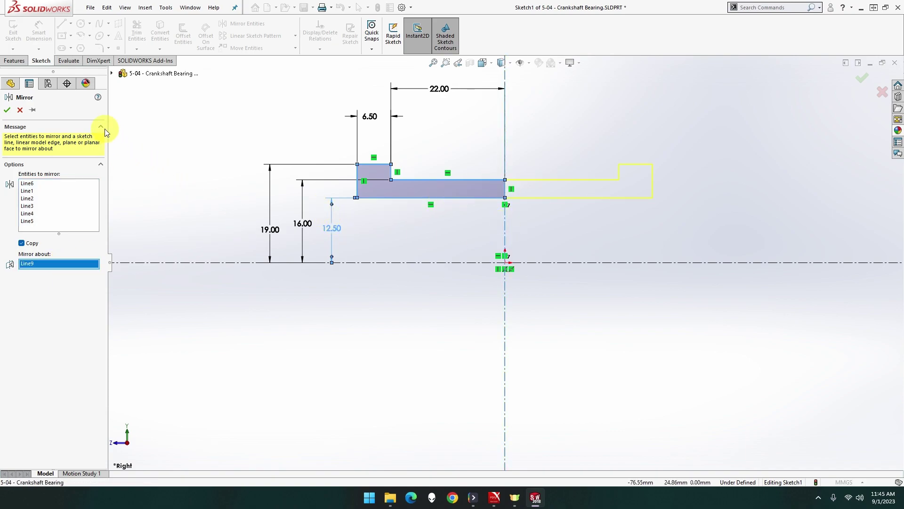
pyautogui.click(6, 112)
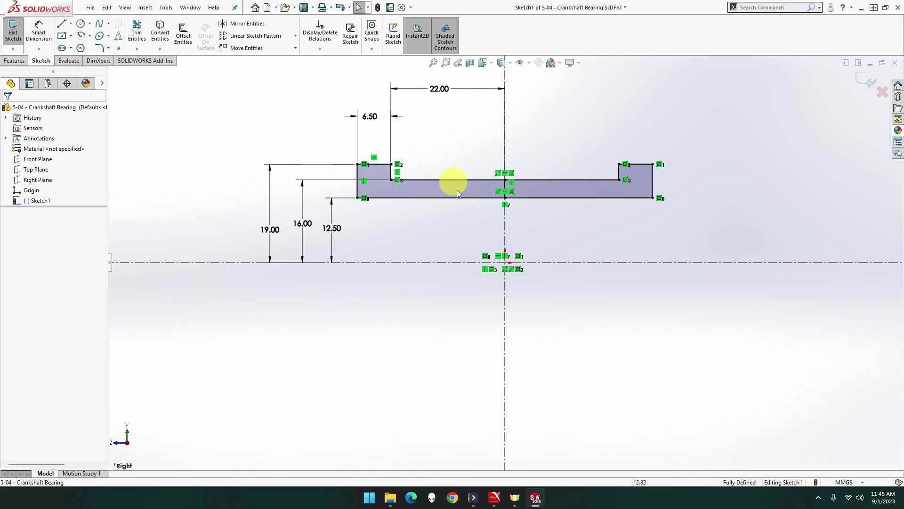
# Step: Revolve Sketch1's region and contour 360° about the horizontal centreline as a 10 mm thin feature
pyautogui.click(505, 186)
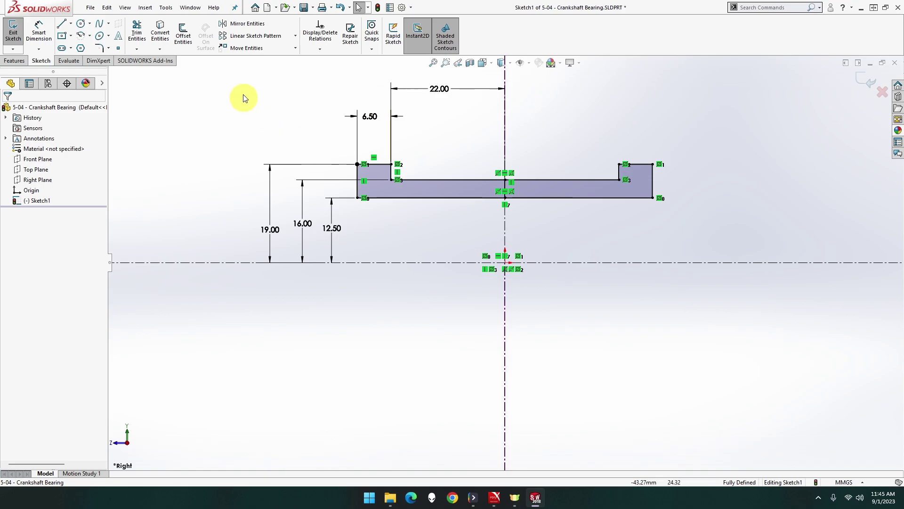
pyautogui.click(19, 63)
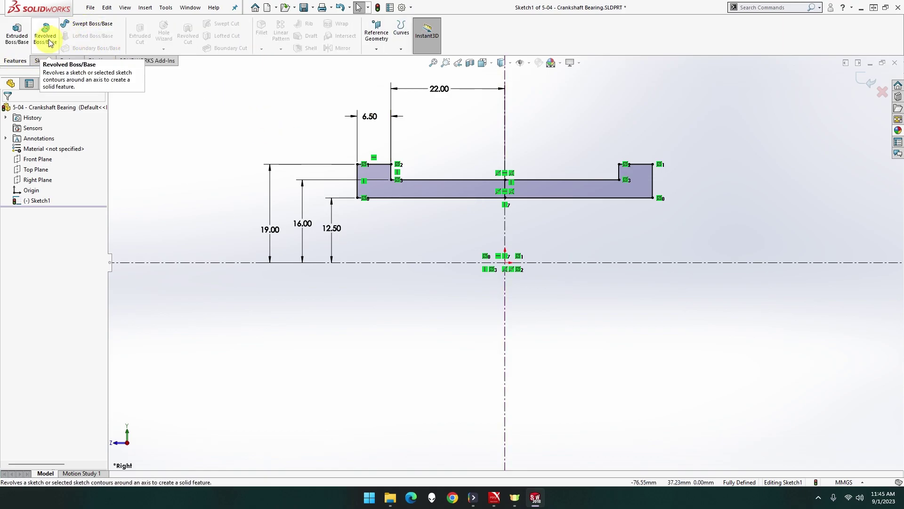
pyautogui.click(50, 43)
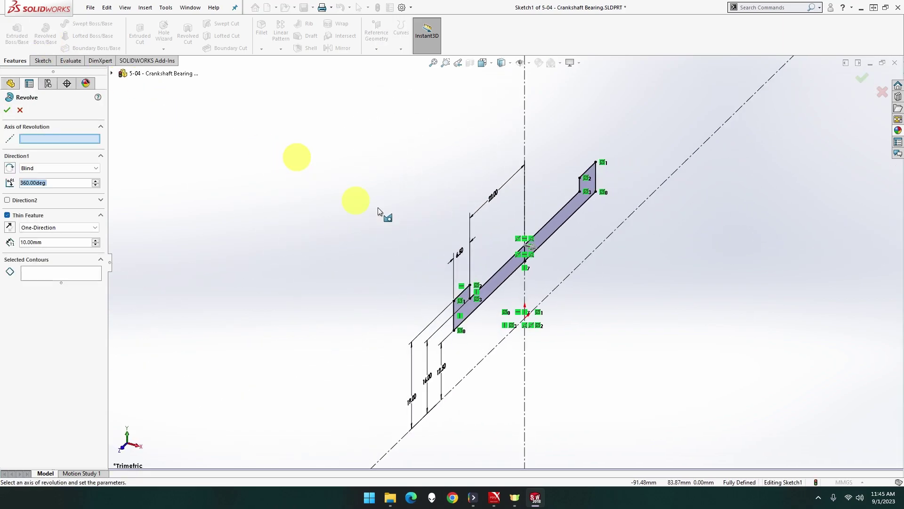
pyautogui.click(511, 331)
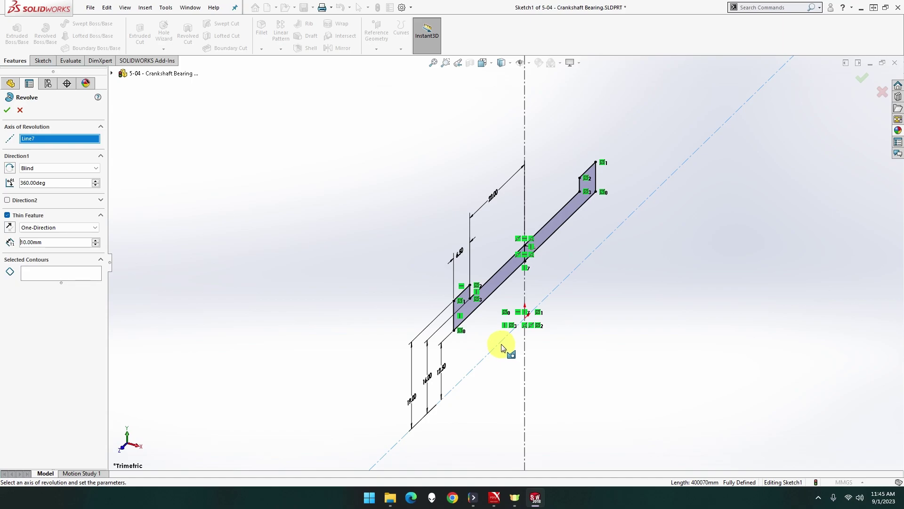
pyautogui.click(45, 274)
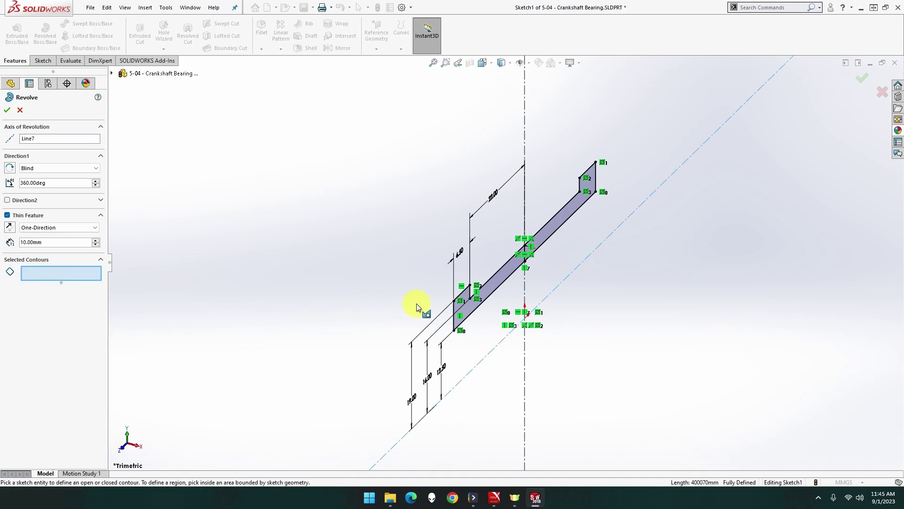
pyautogui.click(492, 285)
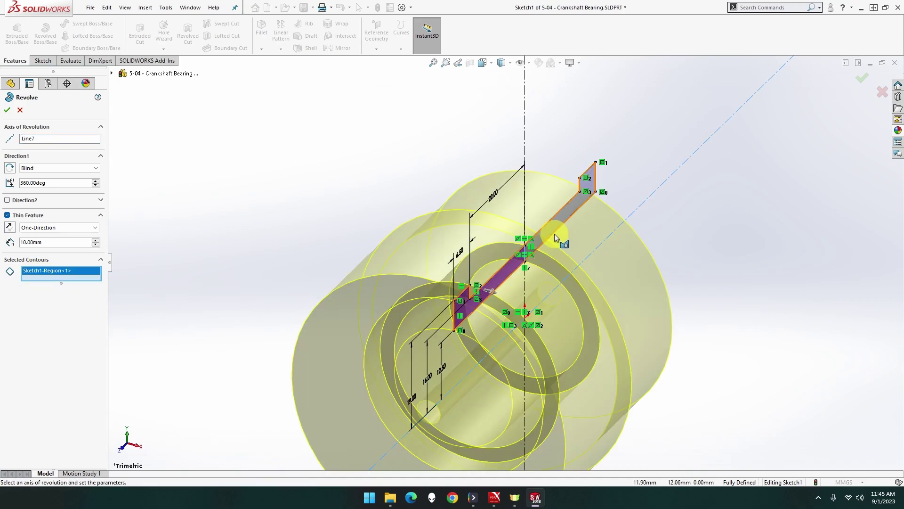
pyautogui.click(555, 234)
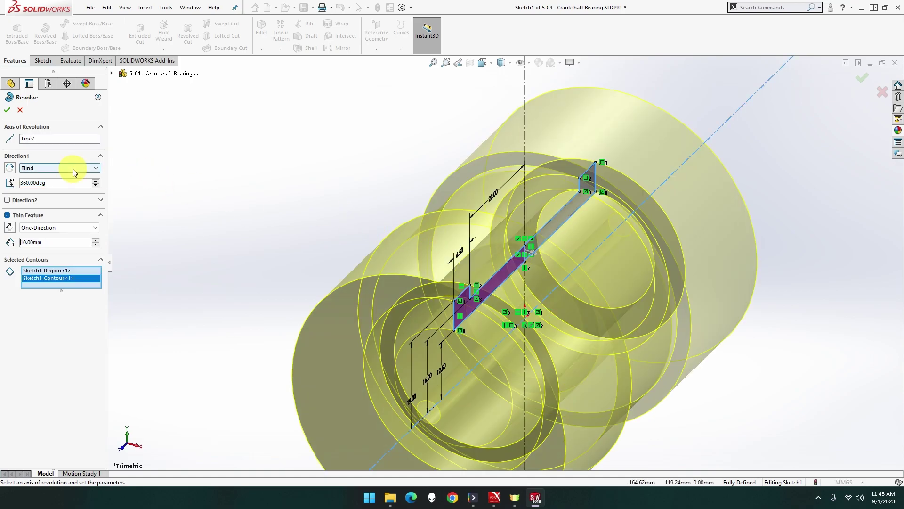
pyautogui.click(7, 110)
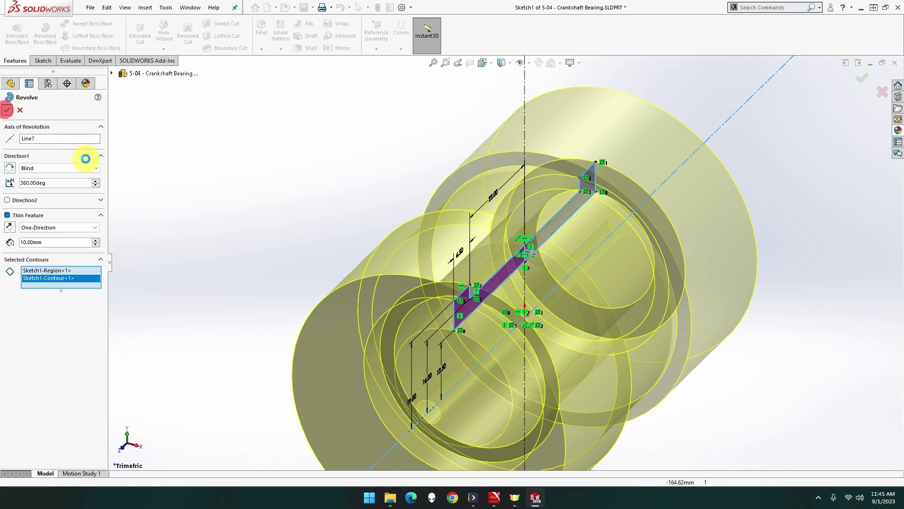
pyautogui.moveTo(317, 234)
pyautogui.mouseDown(button='middle')
pyautogui.moveTo(225, 117)
pyautogui.moveTo(150, 127)
pyautogui.moveTo(141, 141)
pyautogui.moveTo(150, 175)
pyautogui.moveTo(281, 188)
pyautogui.moveTo(319, 210)
pyautogui.moveTo(309, 224)
pyautogui.moveTo(337, 213)
pyautogui.moveTo(323, 214)
pyautogui.mouseUp(button='middle')
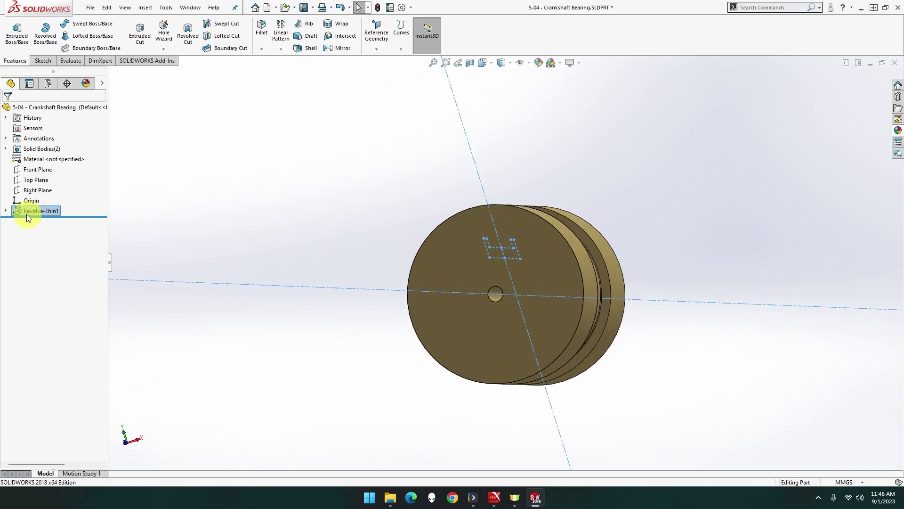
# Step: Reopen Revolve-Thin1 for editing and clear all its selected contours
pyautogui.click(6, 211)
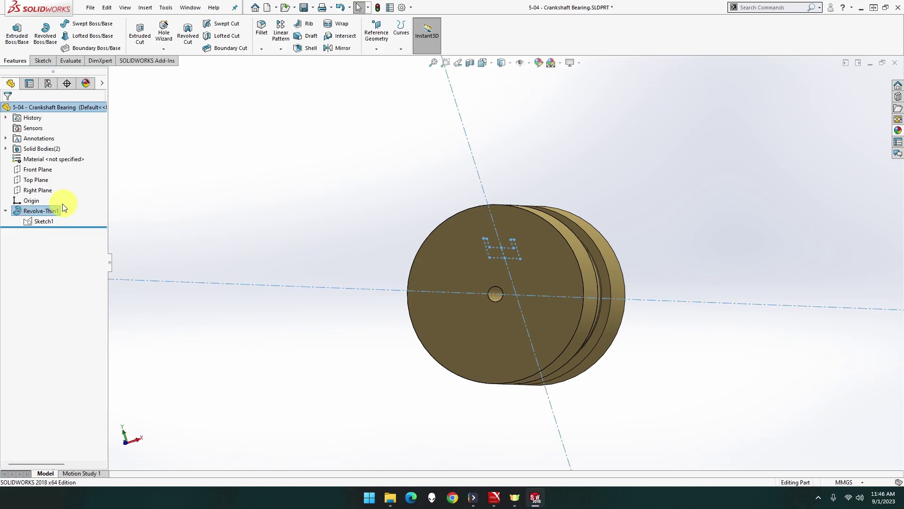
pyautogui.click(21, 211)
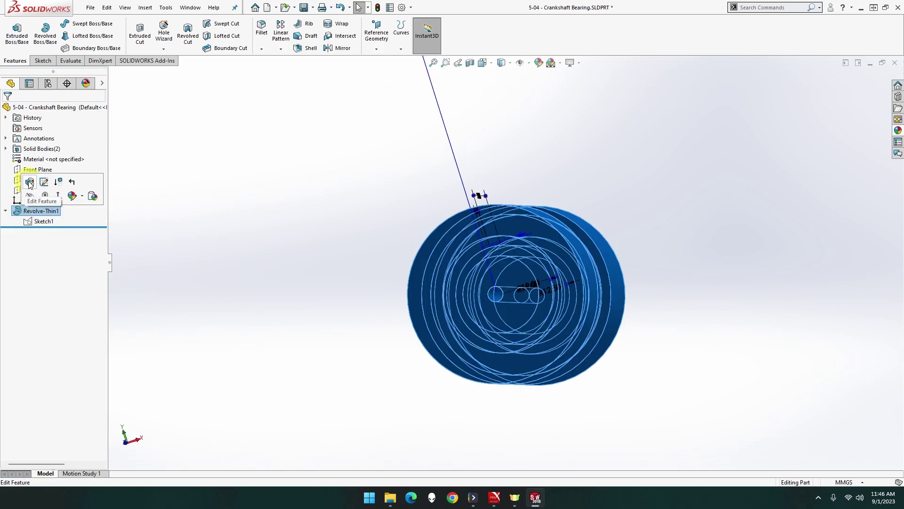
pyautogui.click(29, 183)
pyautogui.moveTo(349, 227); pyautogui.dragTo(341, 243, button='middle')
pyautogui.rightClick(71, 285)
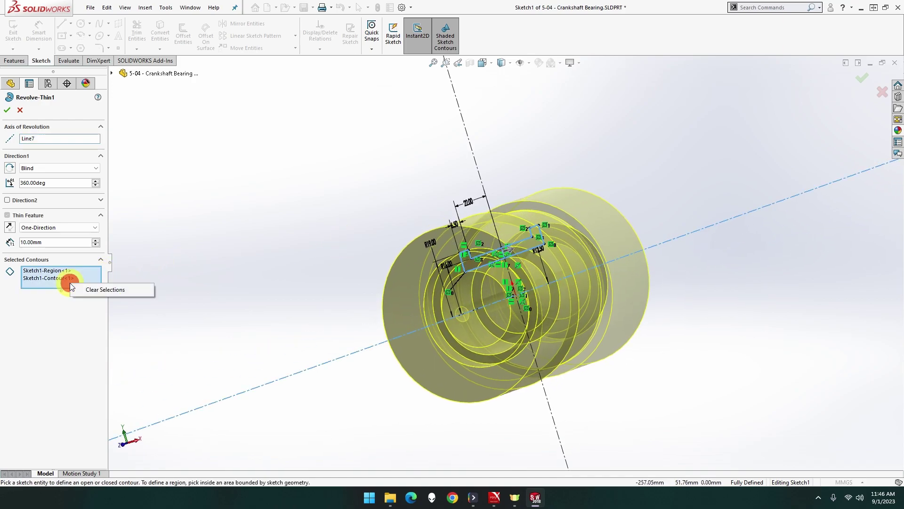
pyautogui.click(108, 290)
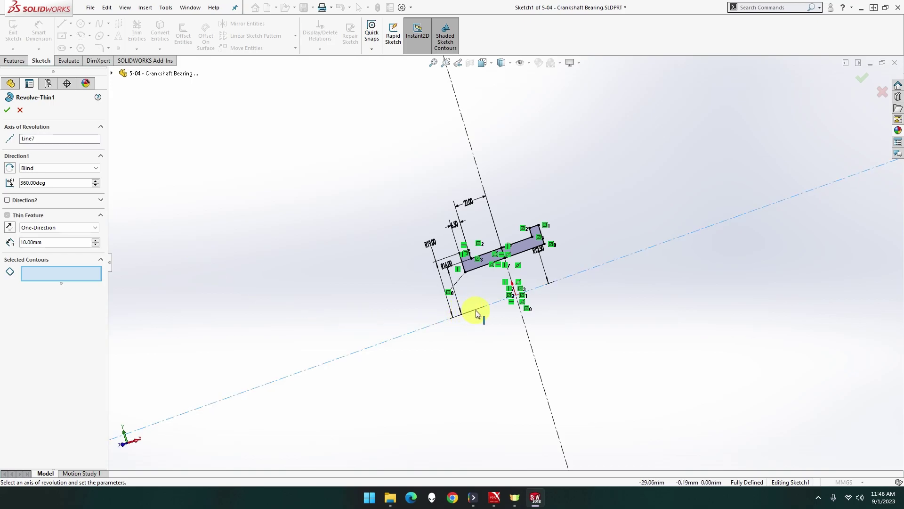
# Step: Set Line7 as the revolve axis and Sketch1-Region<1> as the only contour, then confirm
pyautogui.click(435, 320)
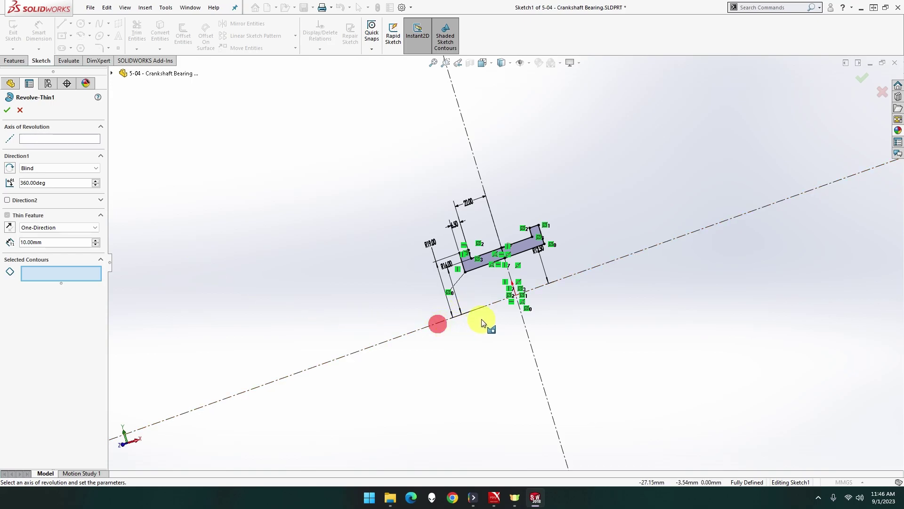
pyautogui.scroll(-1, 482, 321)
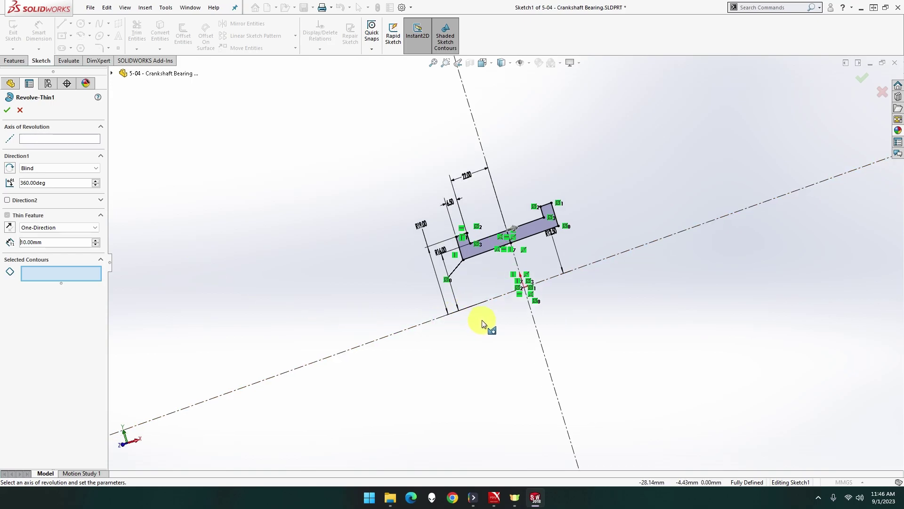
pyautogui.click(78, 137)
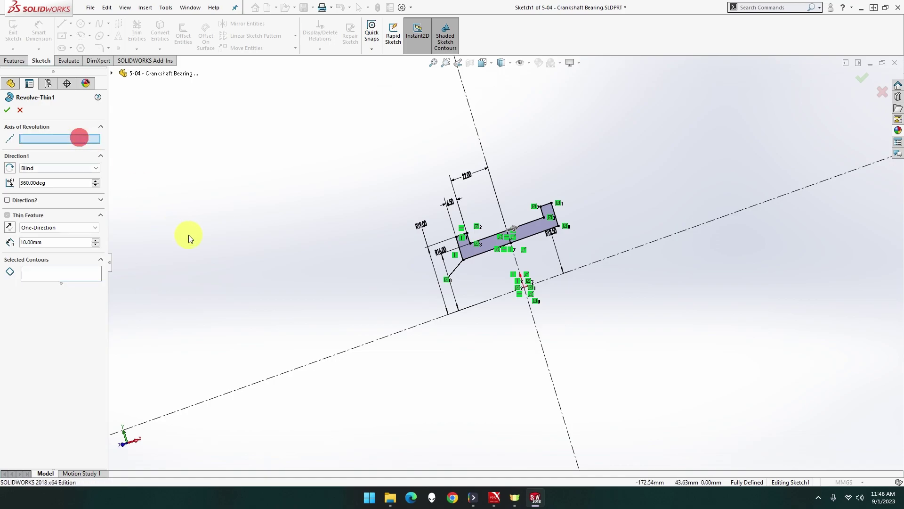
pyautogui.click(438, 319)
pyautogui.scroll(-1, 498, 308)
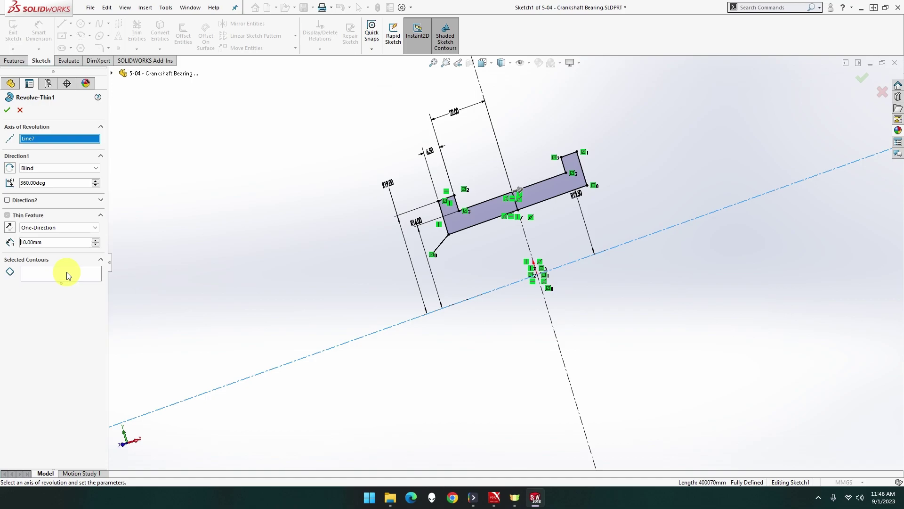
pyautogui.click(66, 273)
pyautogui.click(471, 225)
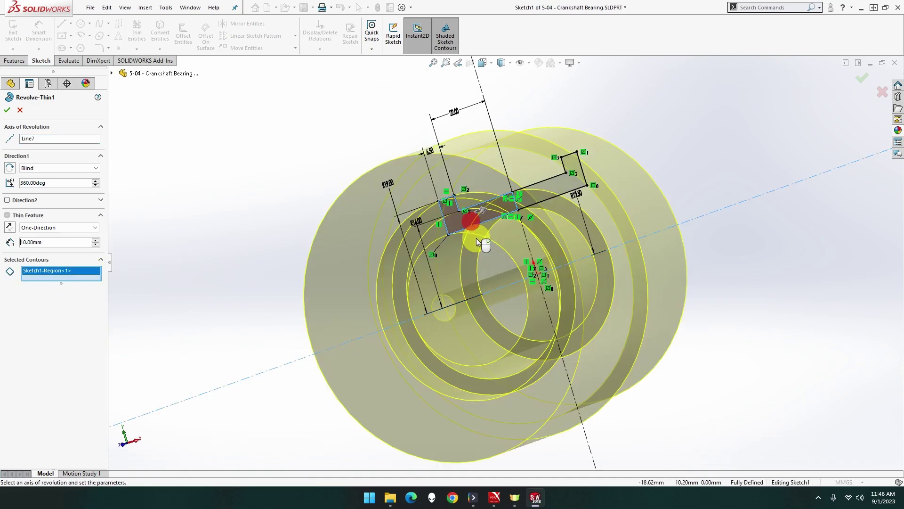
pyautogui.moveTo(477, 238); pyautogui.dragTo(405, 227, button='middle')
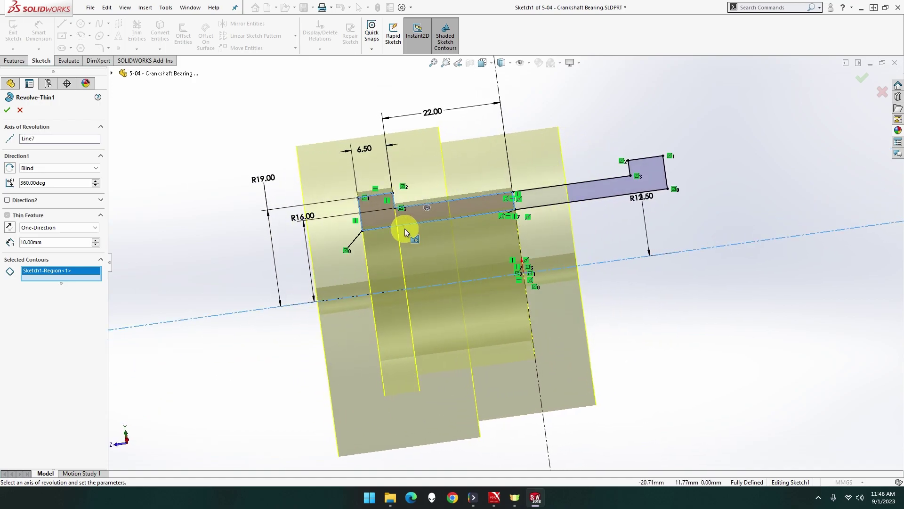
pyautogui.moveTo(219, 236); pyautogui.dragTo(221, 235, button='middle')
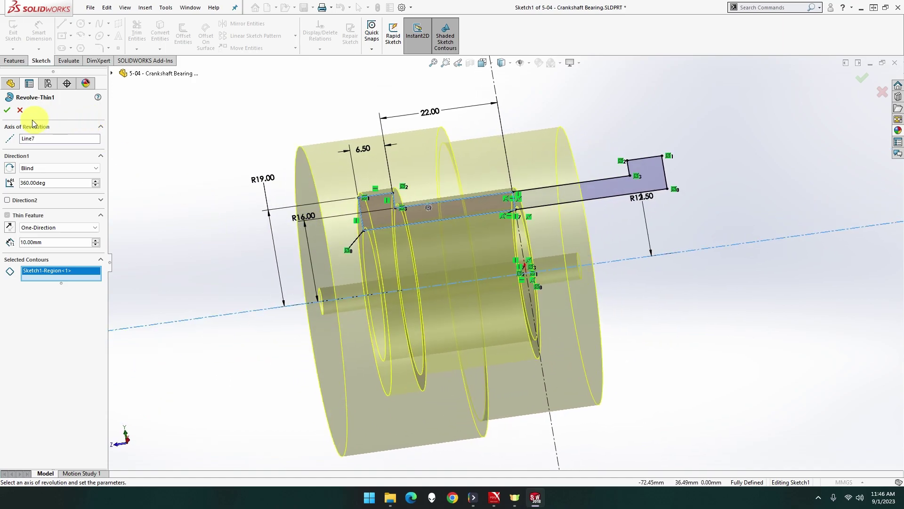
pyautogui.click(24, 110)
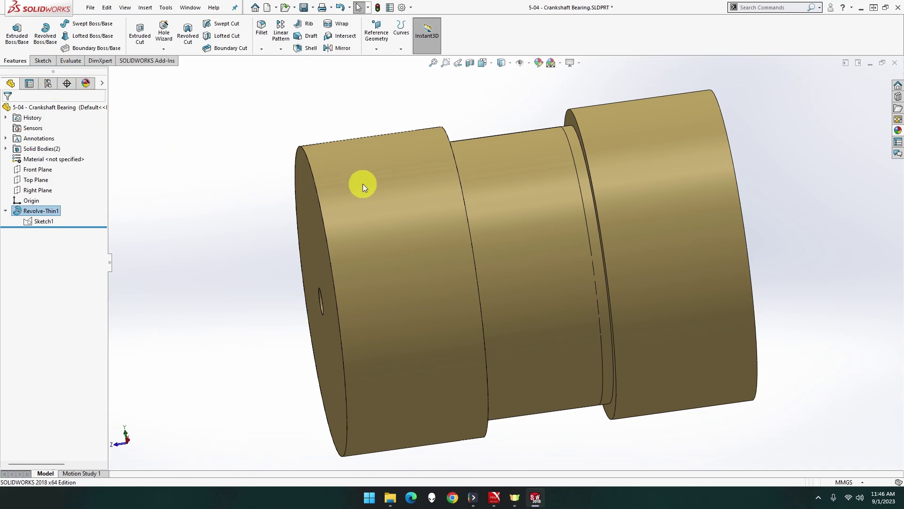
# Step: Orbit the stepped bearing to inspect its end faces, then close the part document
pyautogui.moveTo(360, 185)
pyautogui.mouseDown(button='middle')
pyautogui.moveTo(340, 183)
pyautogui.moveTo(380, 180)
pyautogui.mouseUp(button='middle')
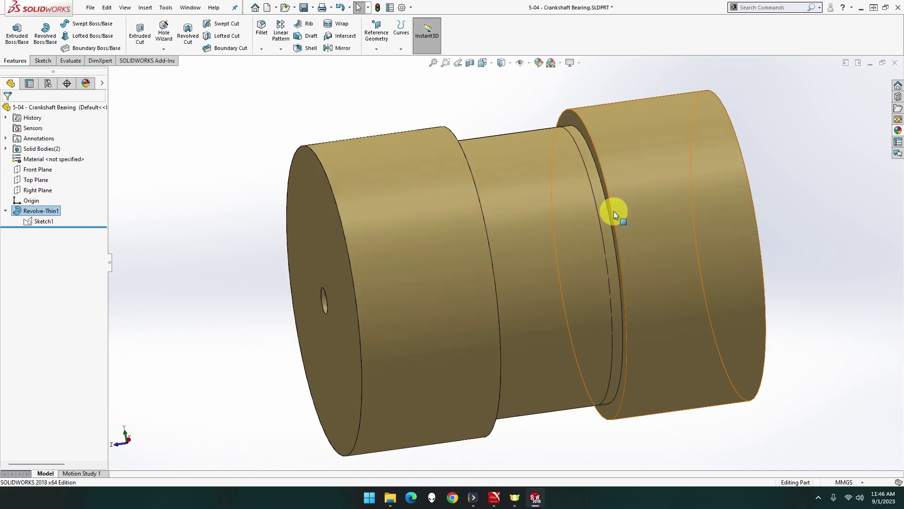
pyautogui.moveTo(481, 203)
pyautogui.mouseDown(button='middle')
pyautogui.moveTo(464, 196)
pyautogui.moveTo(549, 190)
pyautogui.moveTo(537, 183)
pyautogui.moveTo(531, 218)
pyautogui.mouseUp(button='middle')
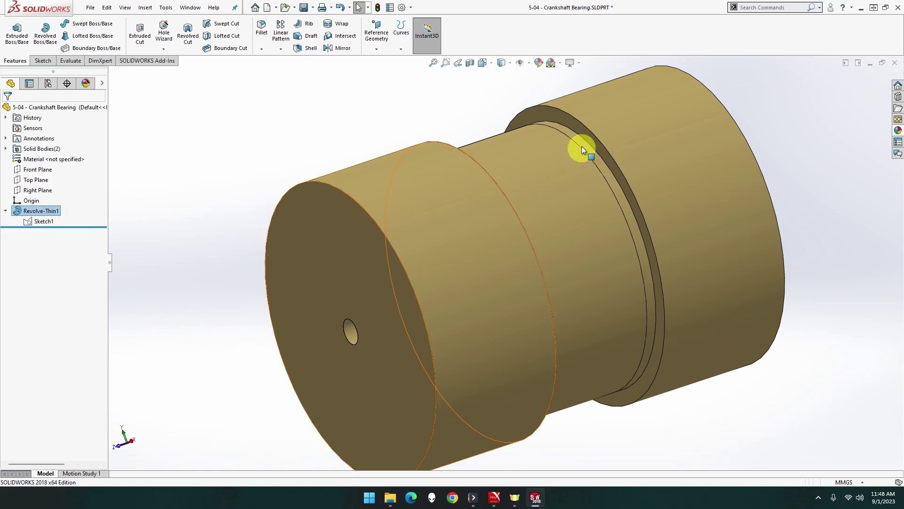
pyautogui.click(895, 63)
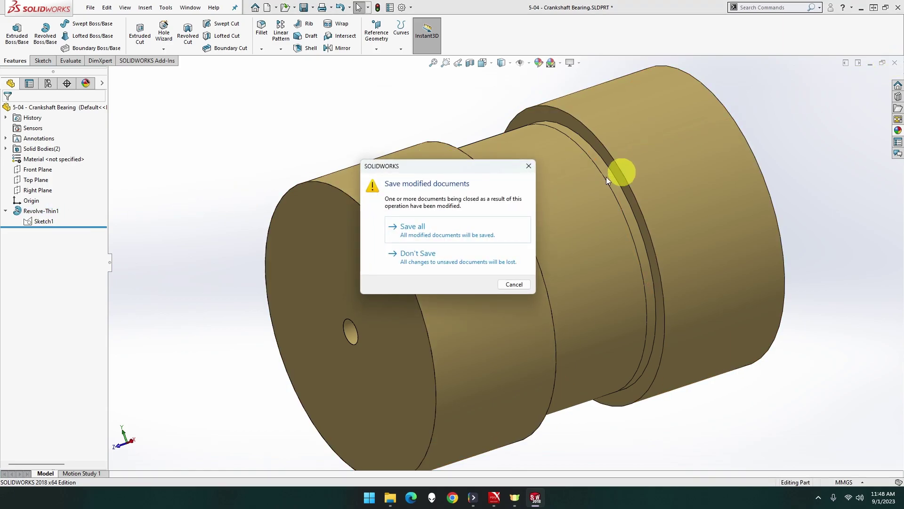
# Step: Discard the bearing changes and start a new empty part from the Part template
pyautogui.click(432, 255)
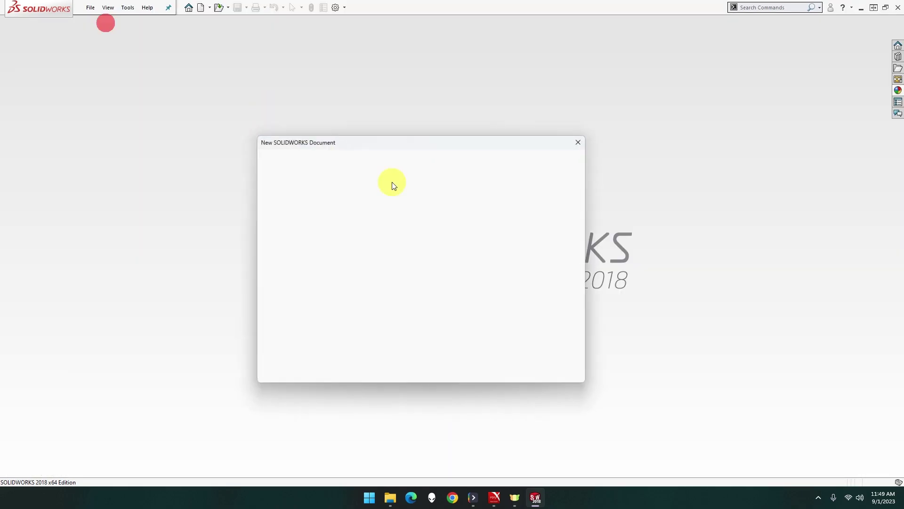
pyautogui.doubleClick(277, 179)
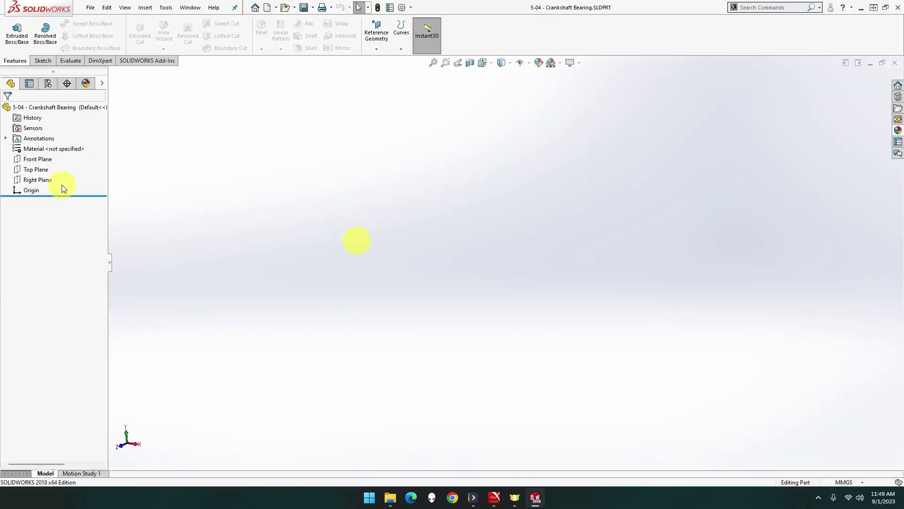
pyautogui.rightClick(37, 163)
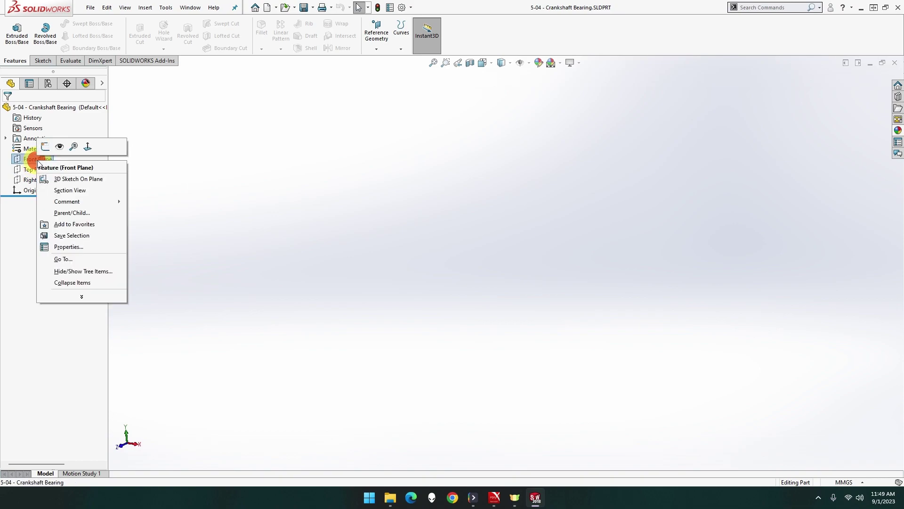
# Step: Sketch a circle at the origin on the Front Plane and dimension it to Ø38 mm
pyautogui.click(38, 148)
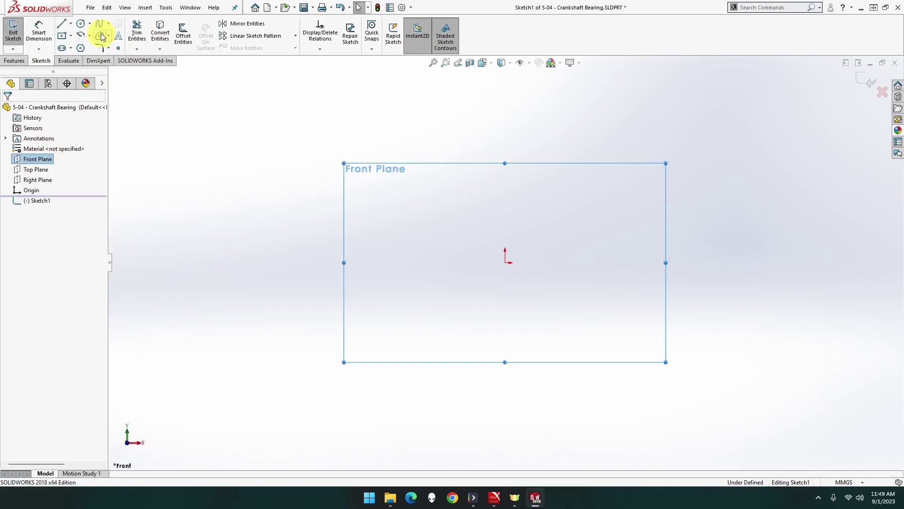
pyautogui.click(80, 24)
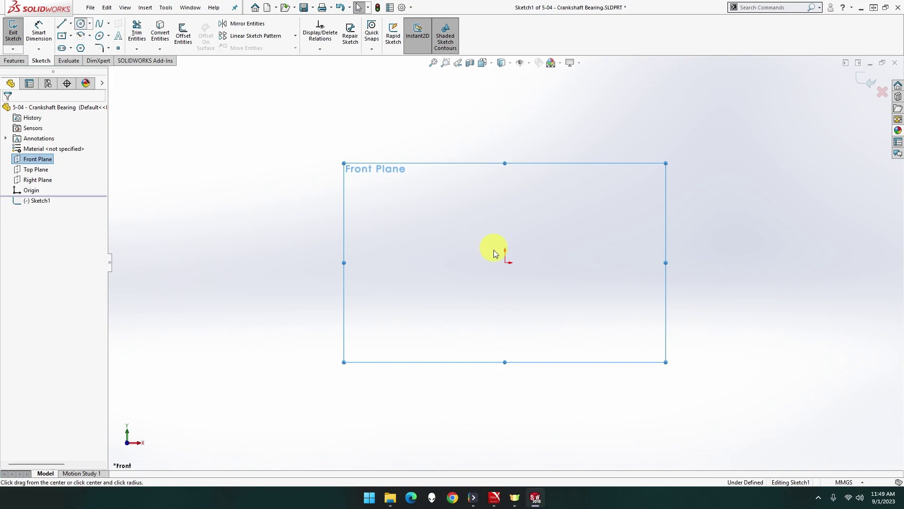
pyautogui.click(504, 262)
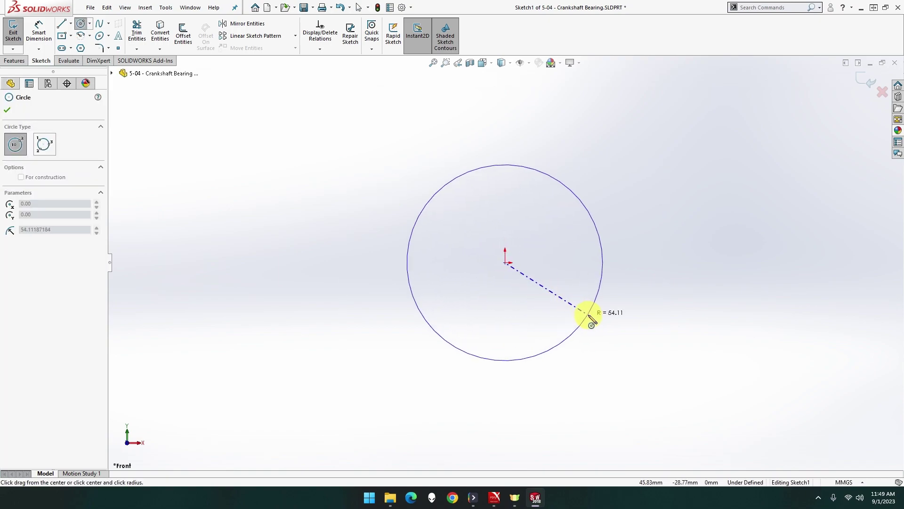
pyautogui.click(590, 315)
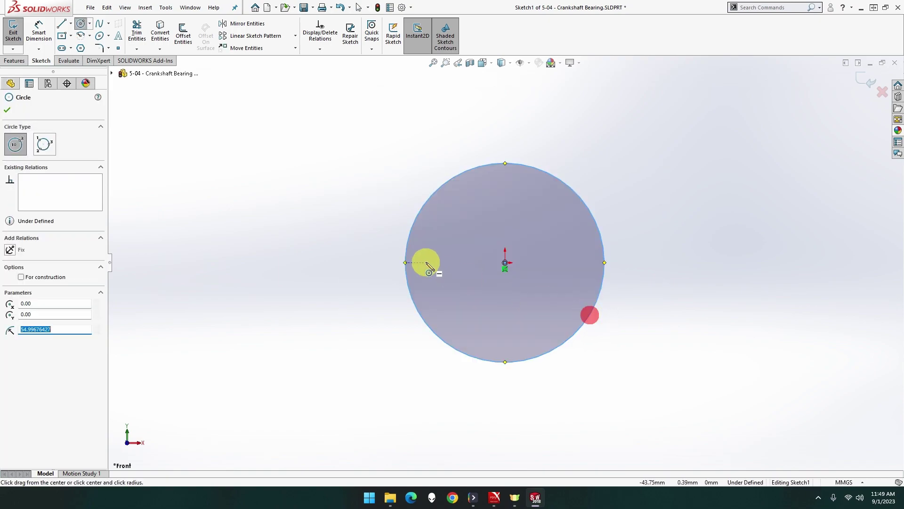
pyautogui.click(39, 36)
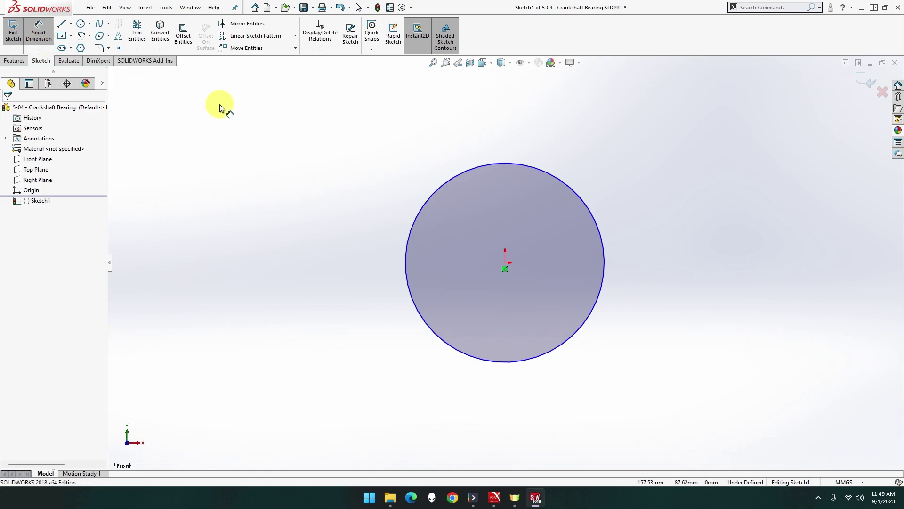
pyautogui.click(437, 188)
pyautogui.click(363, 122)
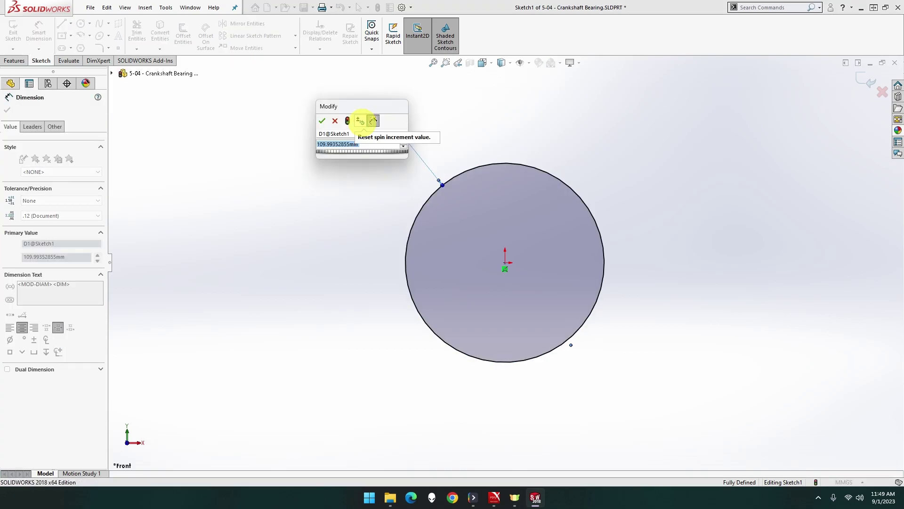
pyautogui.write('38')
pyautogui.press('Return')
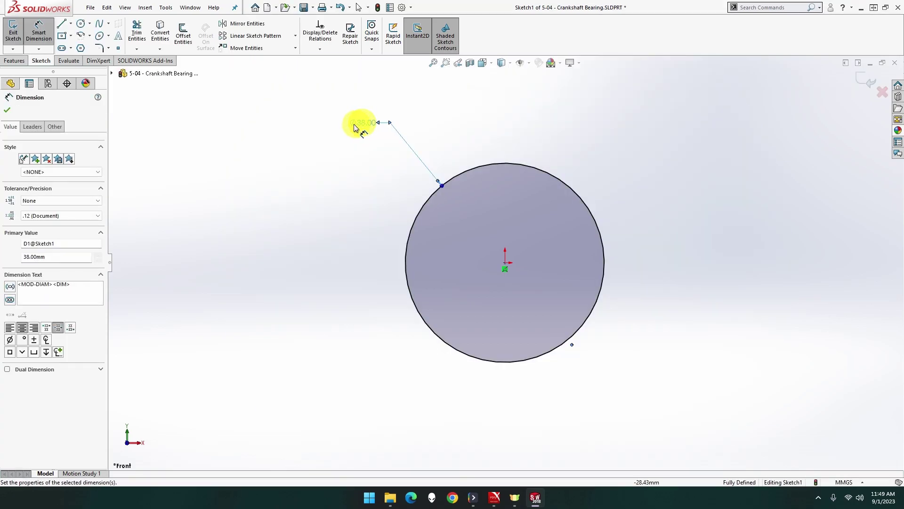
# Step: Extrude the circle 44 mm with Mid Plane into a solid cylinder
pyautogui.click(14, 61)
pyautogui.click(15, 36)
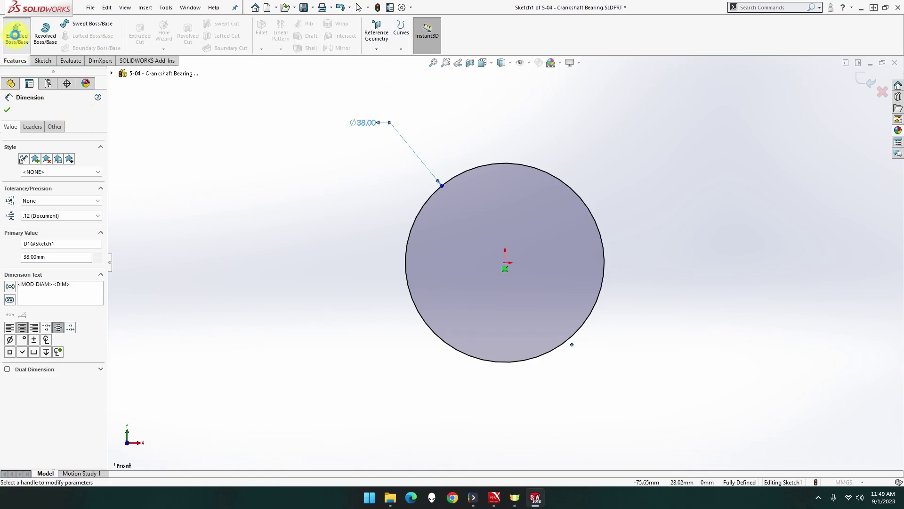
pyautogui.write('44')
pyautogui.click(87, 166)
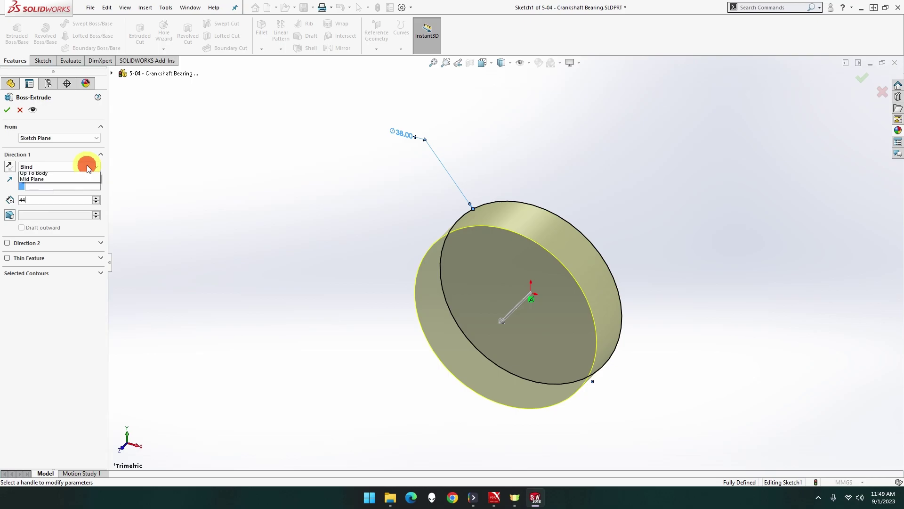
pyautogui.click(77, 204)
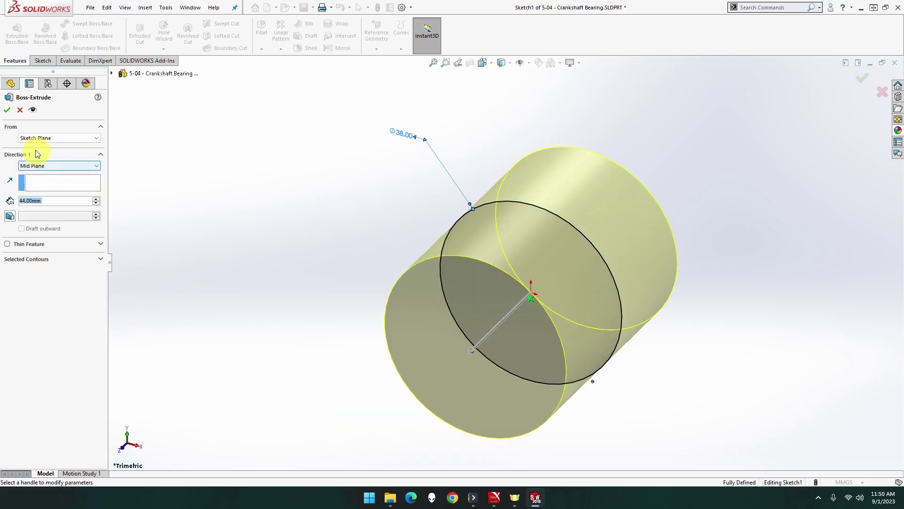
pyautogui.click(7, 111)
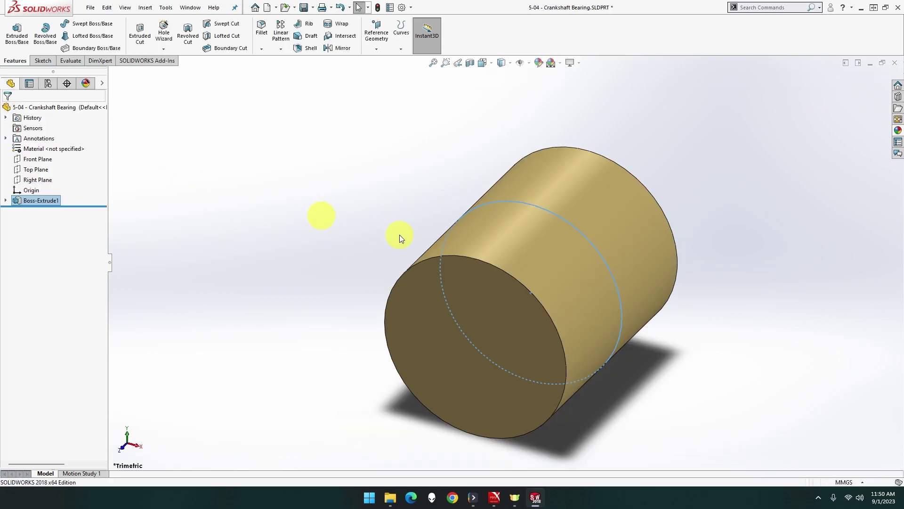
# Step: Sketch a centred circle larger than the cylinder on its front face
pyautogui.click(438, 307)
pyautogui.rightClick(437, 307)
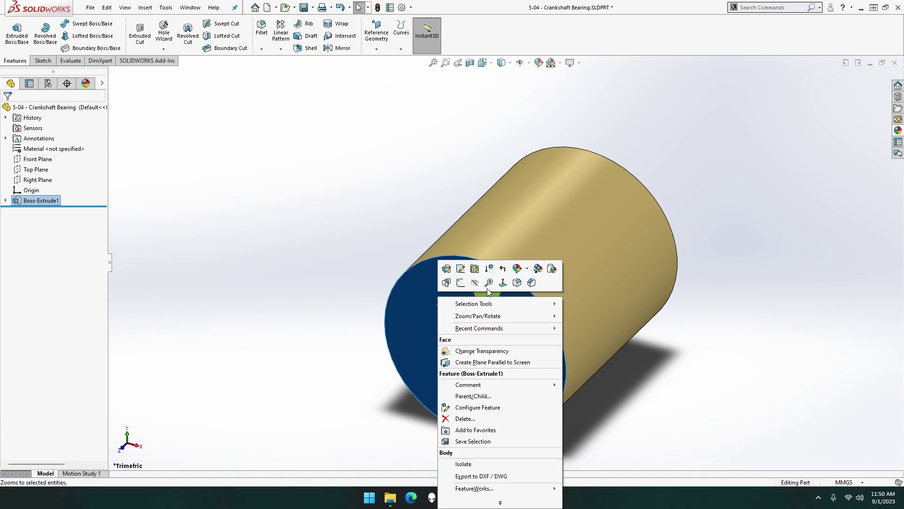
pyautogui.click(461, 284)
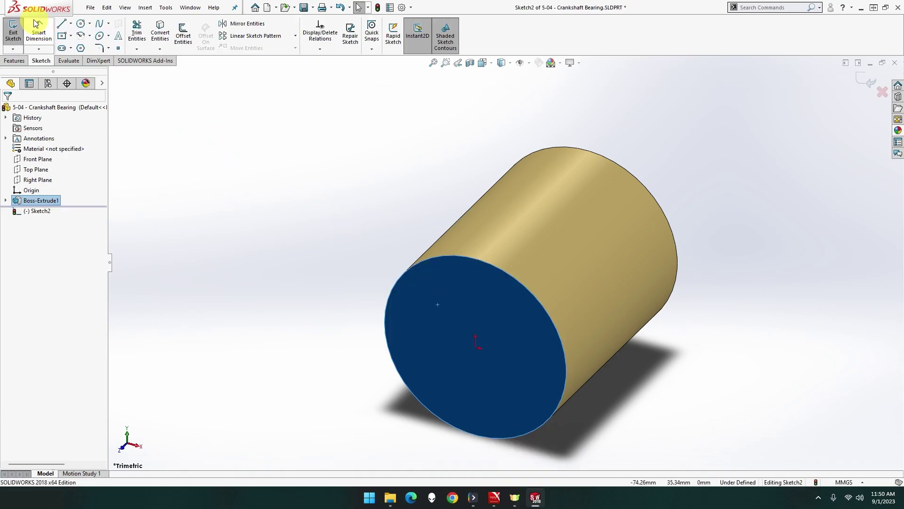
pyautogui.click(81, 23)
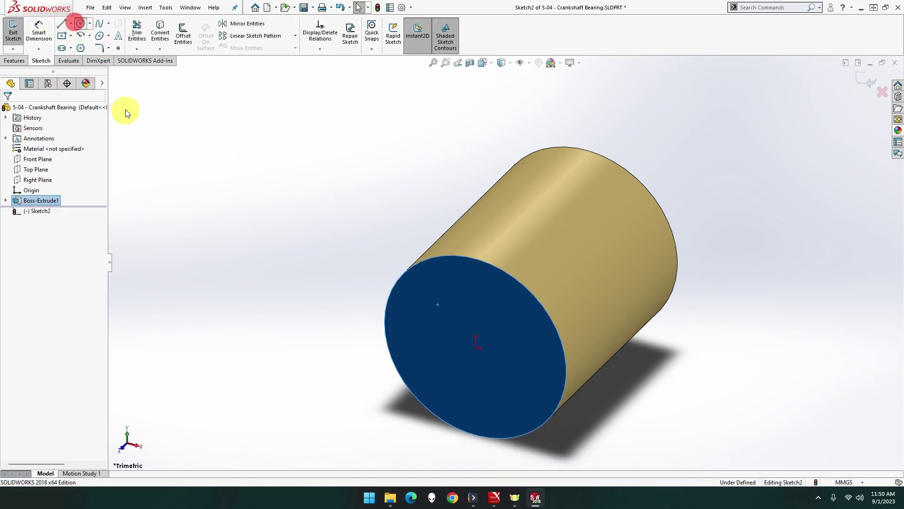
pyautogui.click(476, 349)
pyautogui.click(631, 294)
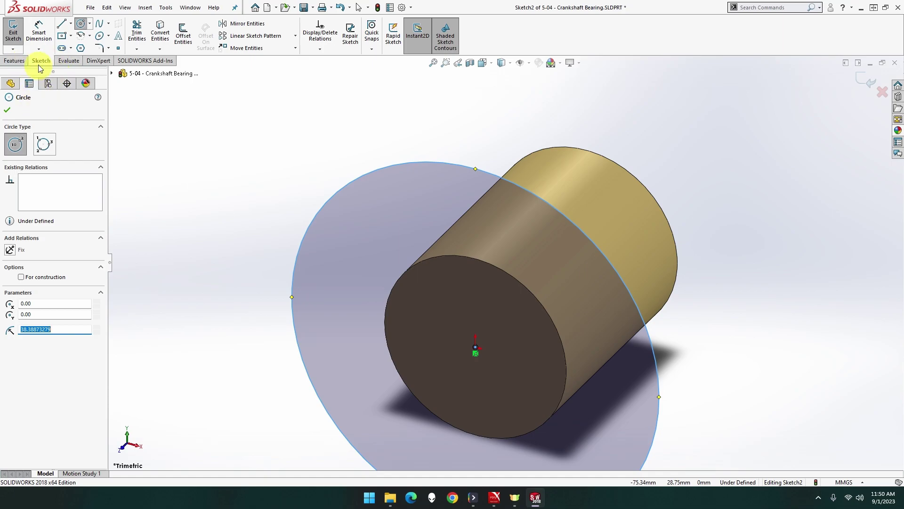
# Step: Extrude the new circle 6.5 mm Blind into a thin merged disc
pyautogui.click(14, 61)
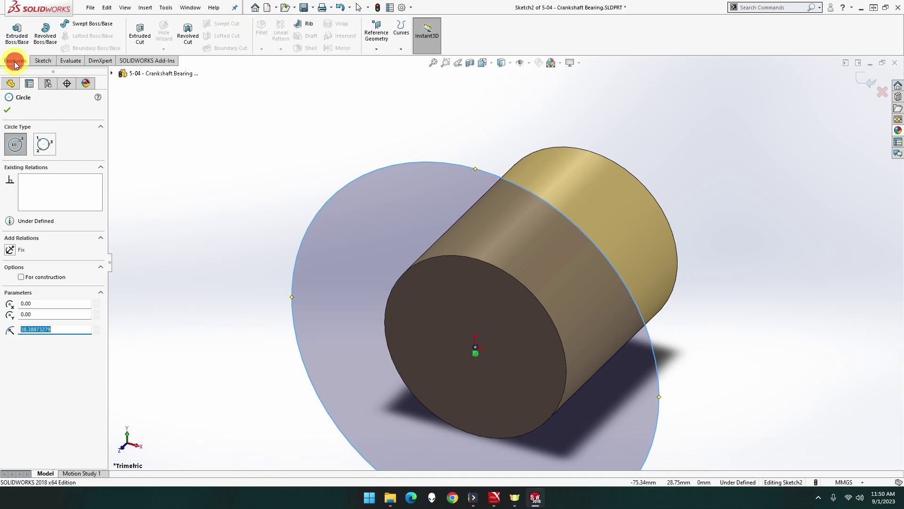
pyautogui.click(19, 35)
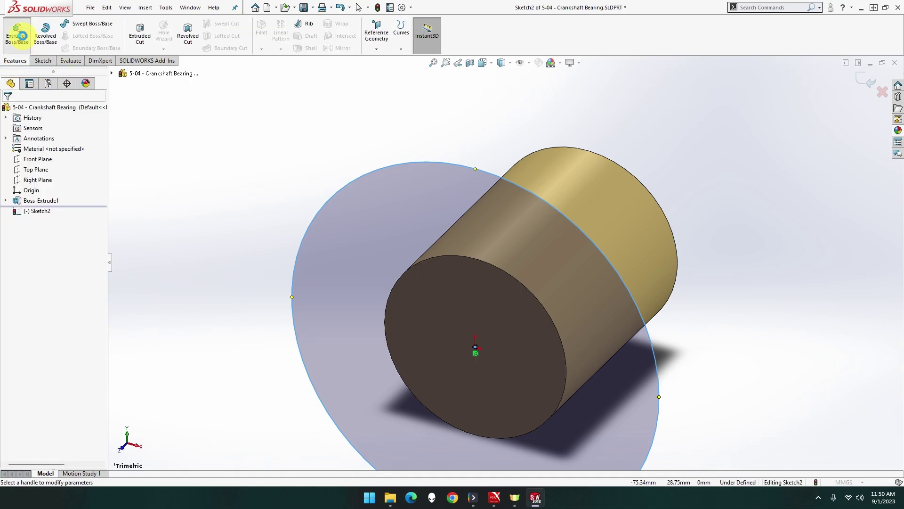
pyautogui.write('6.5')
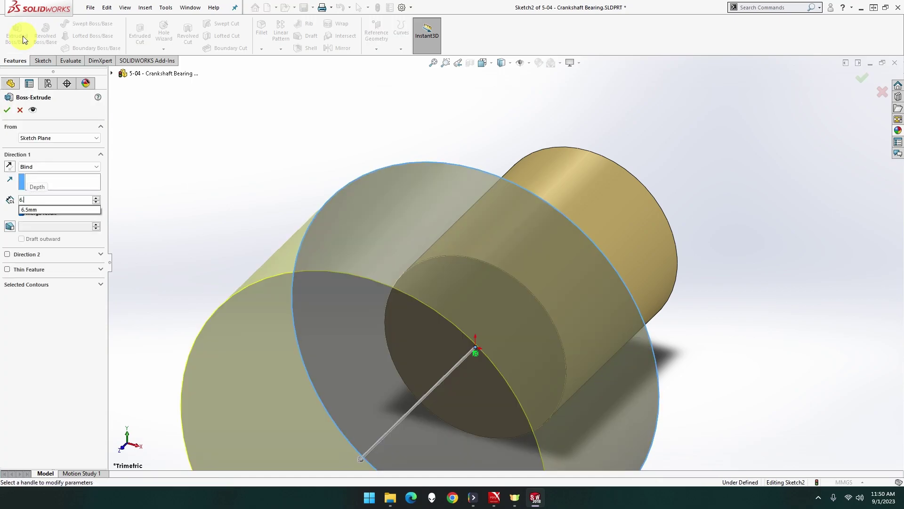
pyautogui.press('Return')
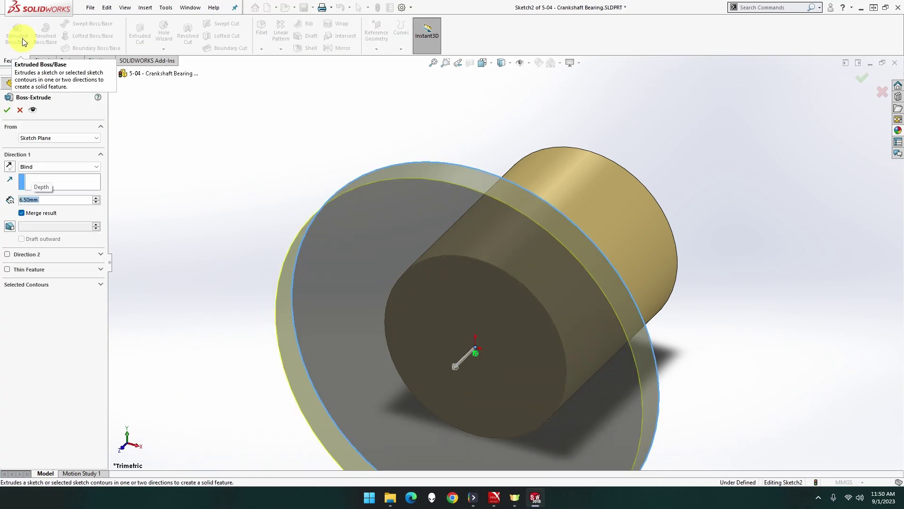
pyautogui.click(7, 111)
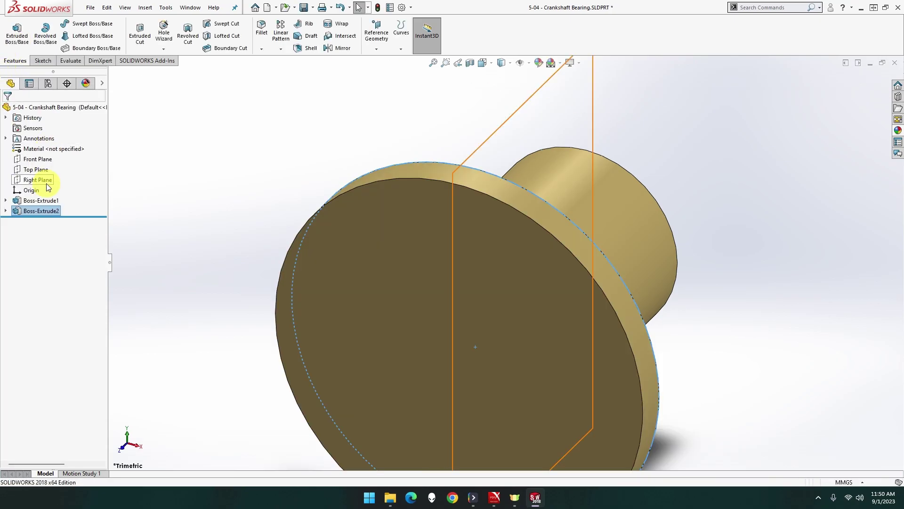
# Step: Edit Sketch2 and dimension the disc circle to Ø38 mm, then exit the sketch
pyautogui.click(5, 211)
pyautogui.rightClick(29, 221)
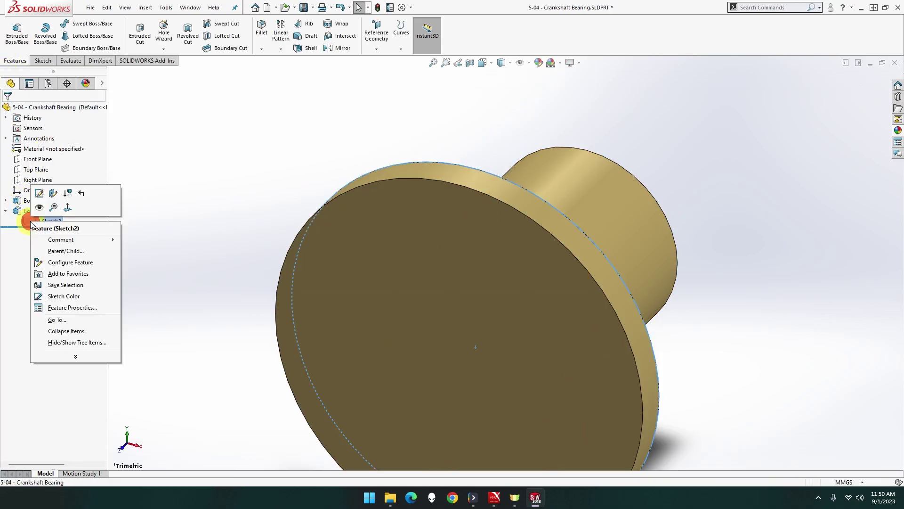
pyautogui.click(40, 200)
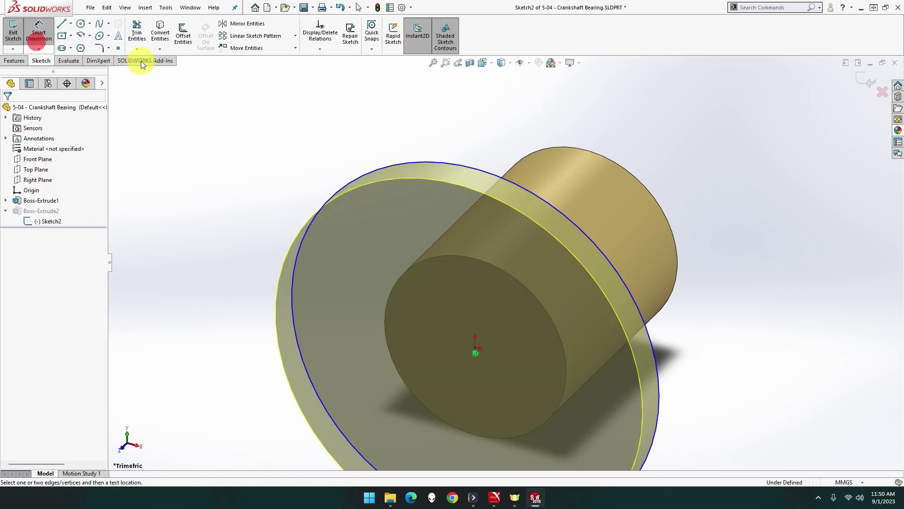
pyautogui.click(414, 163)
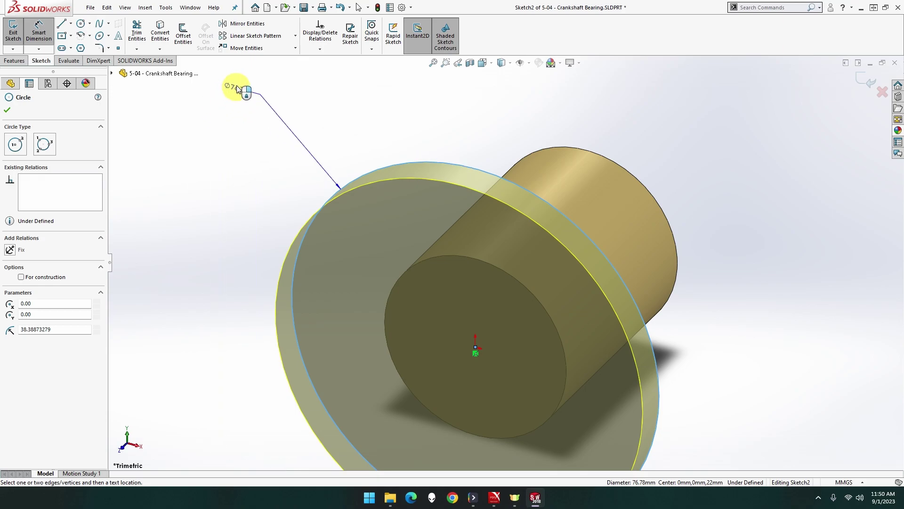
pyautogui.click(237, 84)
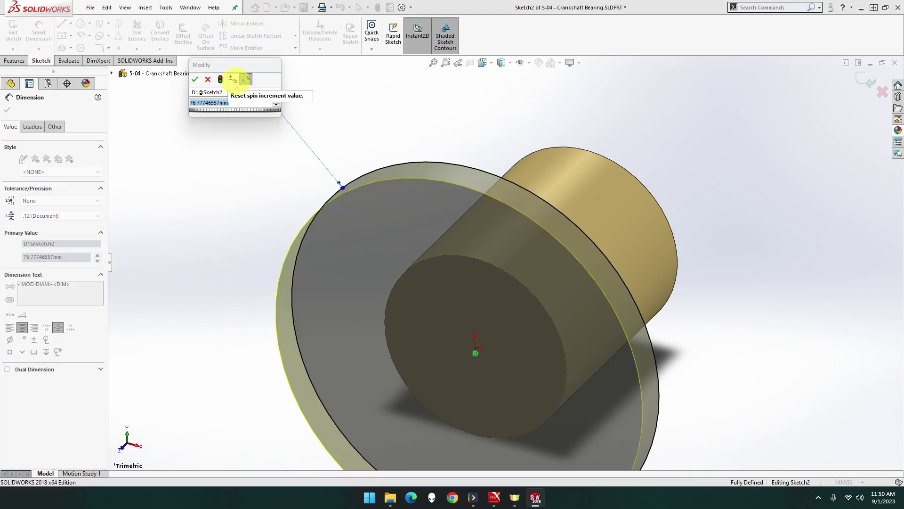
pyautogui.write('38')
pyautogui.press('Return')
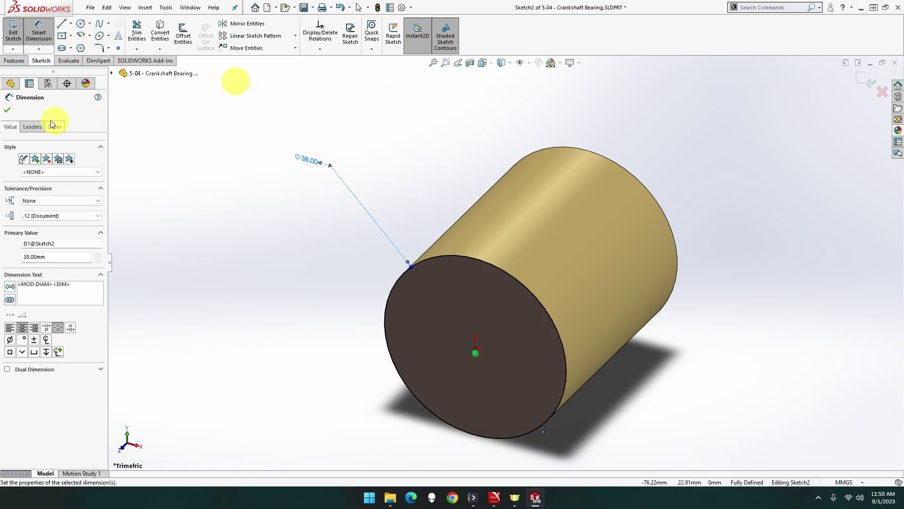
pyautogui.click(8, 110)
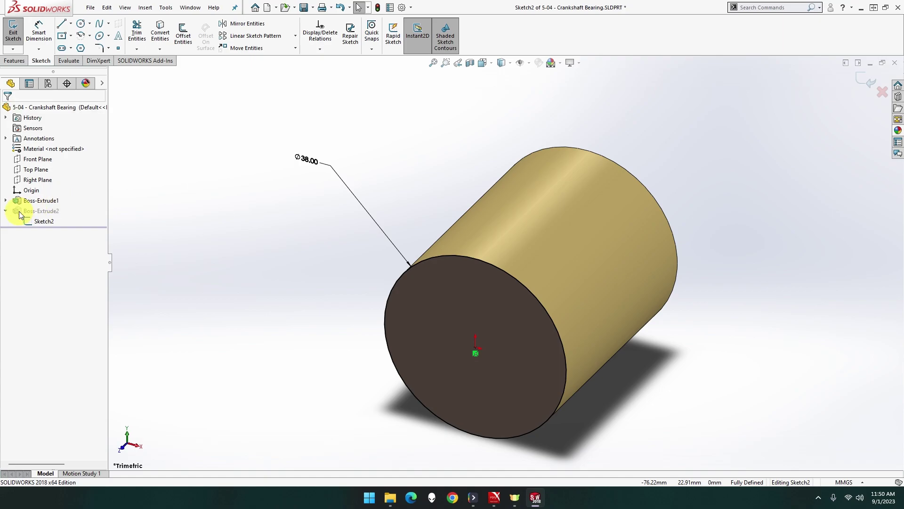
pyautogui.click(13, 33)
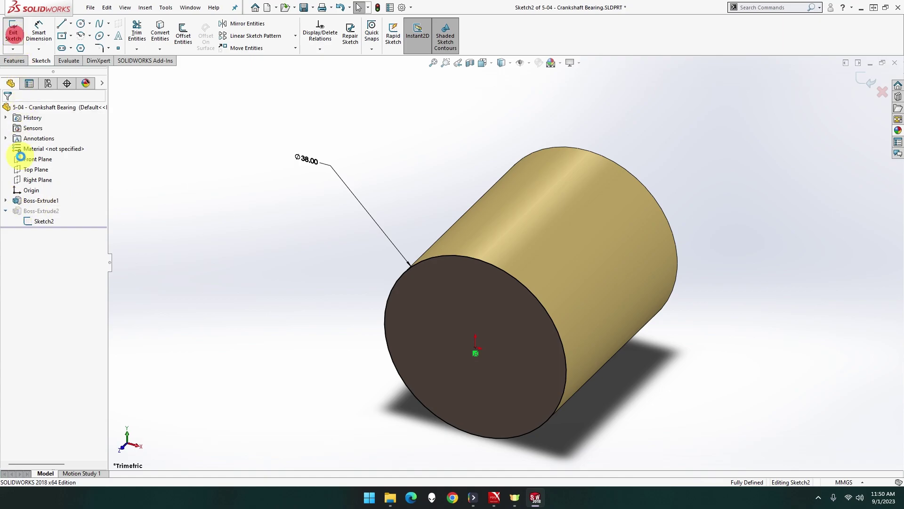
# Step: Edit Sketch1 and change the cylinder's Ø38 diameter dimension to 32 mm
pyautogui.click(6, 210)
pyautogui.click(6, 201)
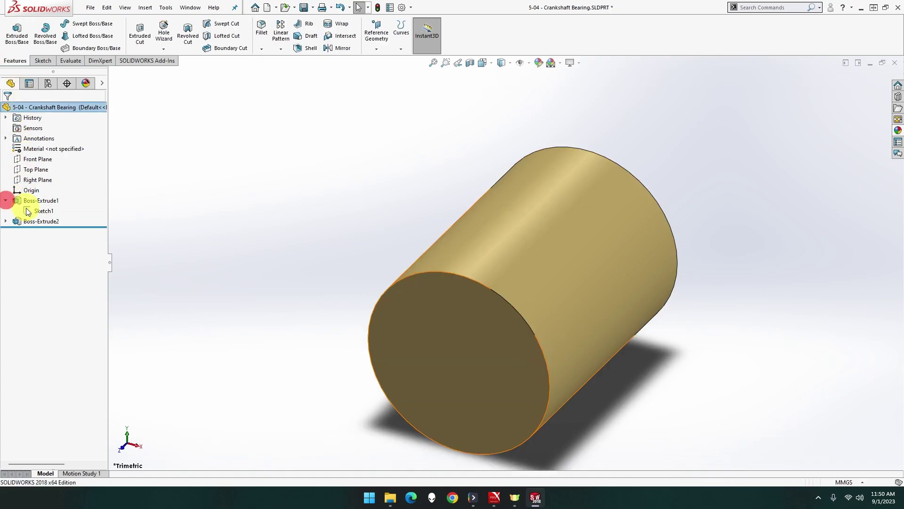
pyautogui.click(39, 210)
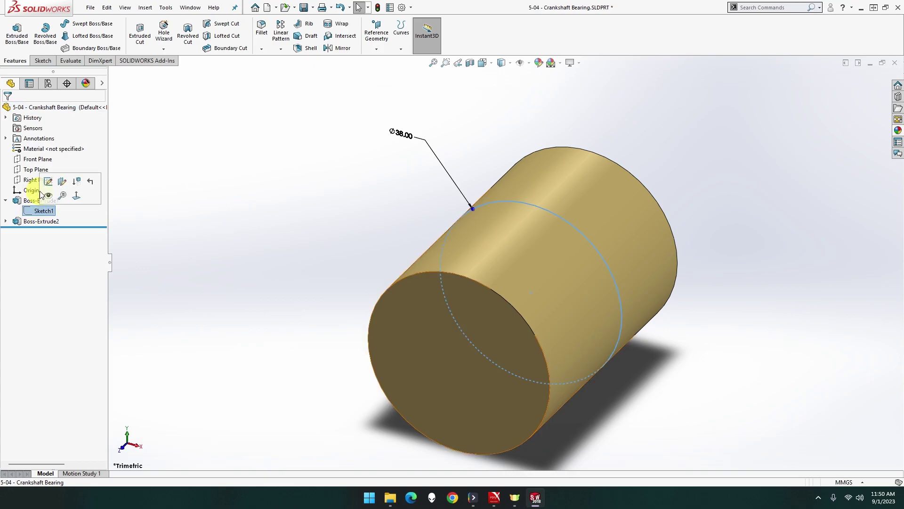
pyautogui.click(48, 181)
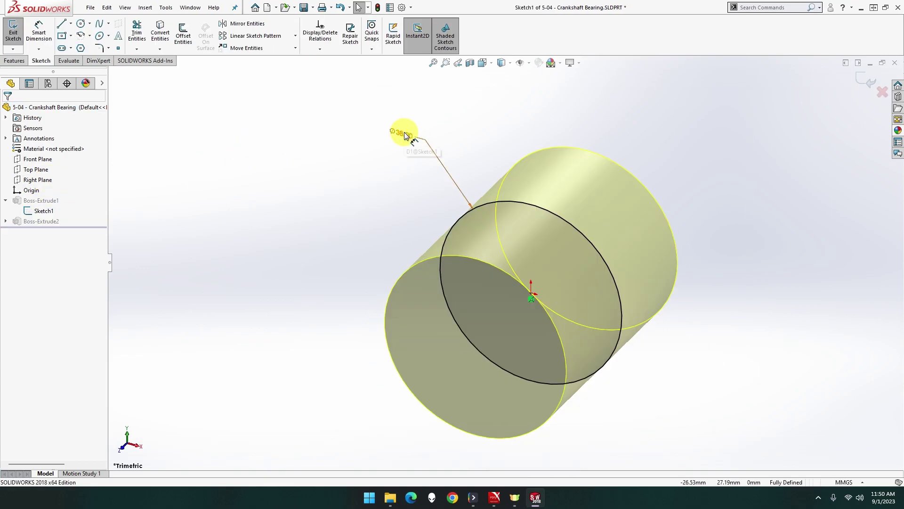
pyautogui.doubleClick(406, 136)
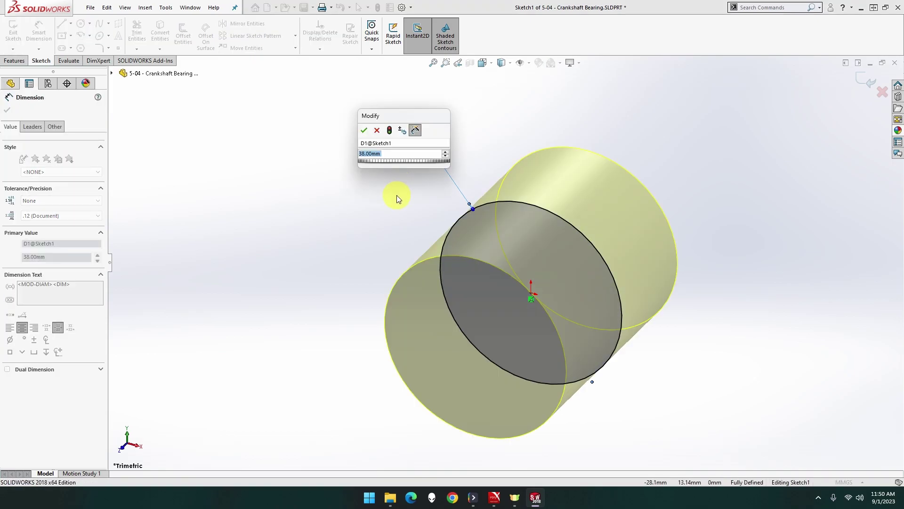
pyautogui.write('32')
pyautogui.press('Return')
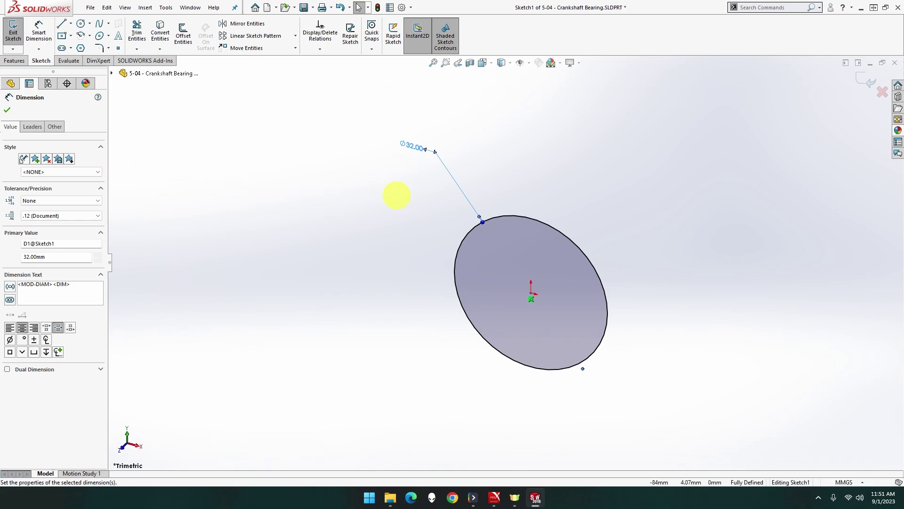
pyautogui.click(8, 111)
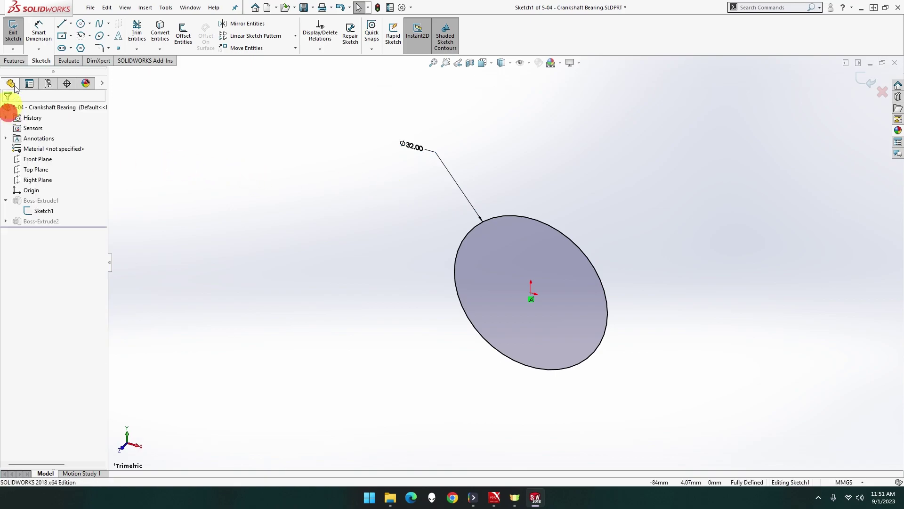
pyautogui.click(15, 34)
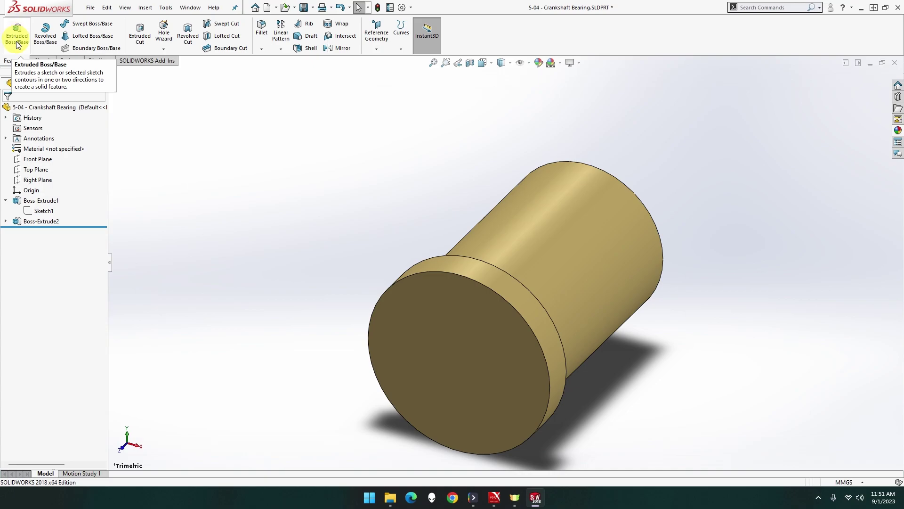
# Step: Sketch a centred circle on the cylinder's plain end face
pyautogui.moveTo(329, 193)
pyautogui.mouseDown(button='middle')
pyautogui.moveTo(248, 234)
pyautogui.moveTo(263, 230)
pyautogui.mouseUp(button='middle')
pyautogui.click(610, 235)
pyautogui.rightClick(609, 236)
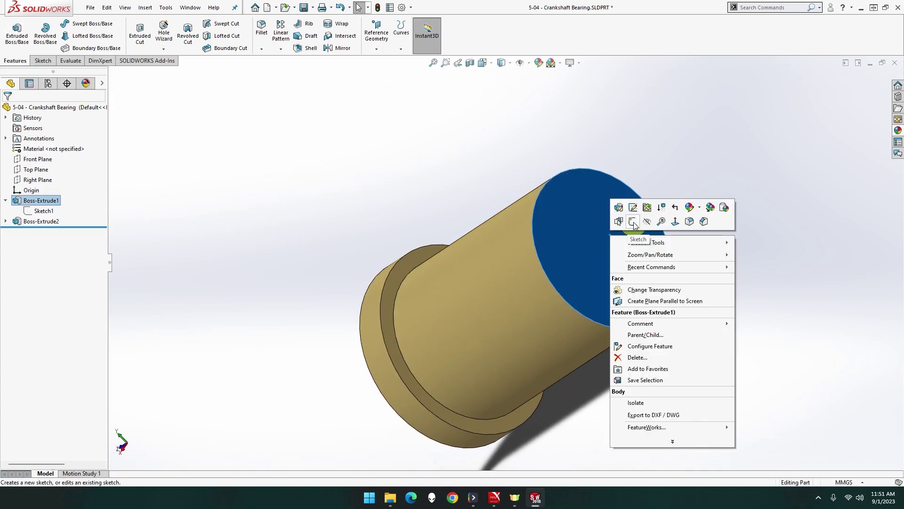
pyautogui.click(634, 222)
pyautogui.click(81, 23)
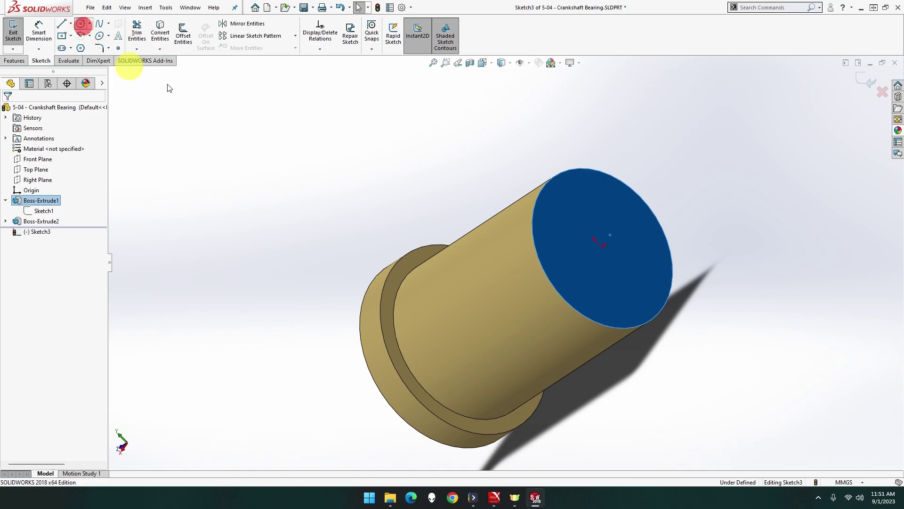
pyautogui.click(603, 247)
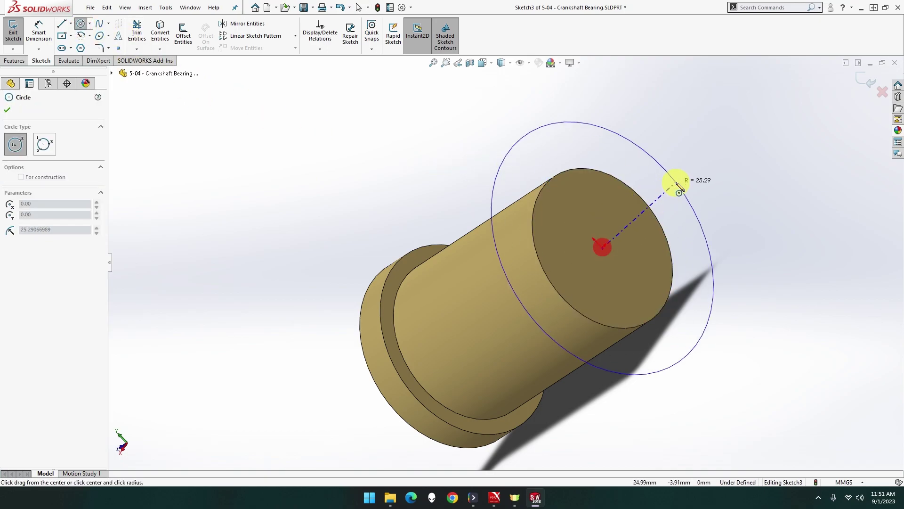
pyautogui.click(677, 184)
# Step: Dimension the end-face circle to Ø38 mm, correcting the initial 32 mm entry
pyautogui.click(41, 40)
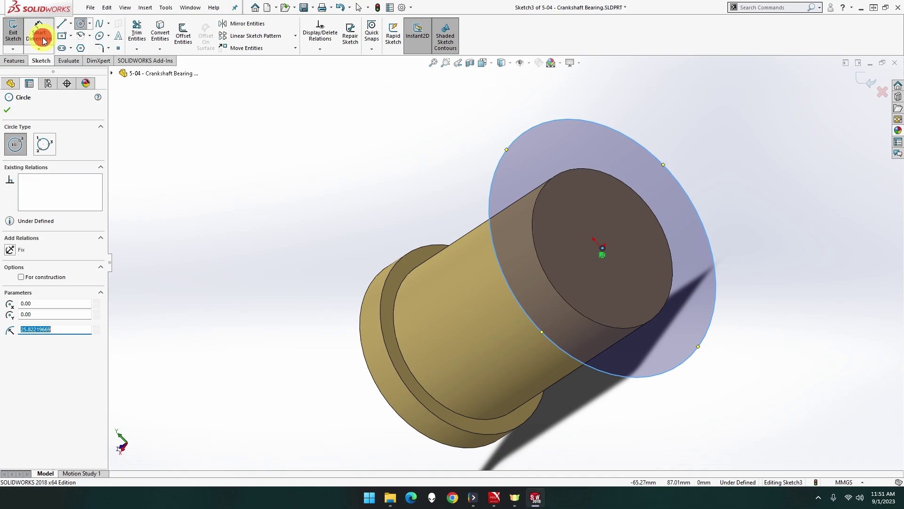
pyautogui.click(596, 124)
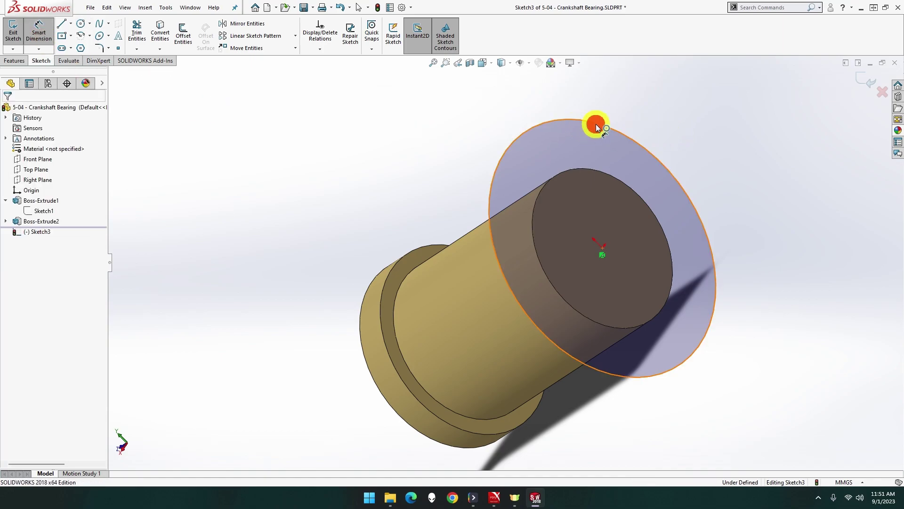
pyautogui.click(568, 87)
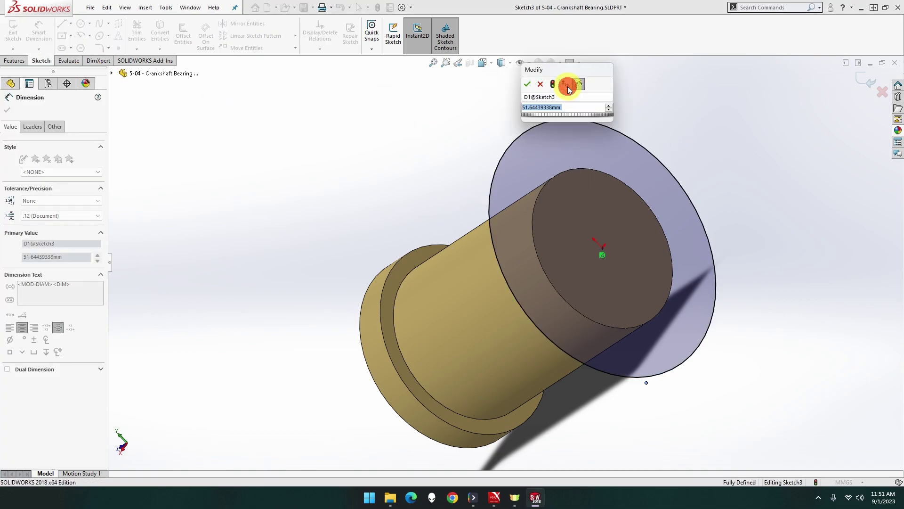
pyautogui.write('32')
pyautogui.press('Return')
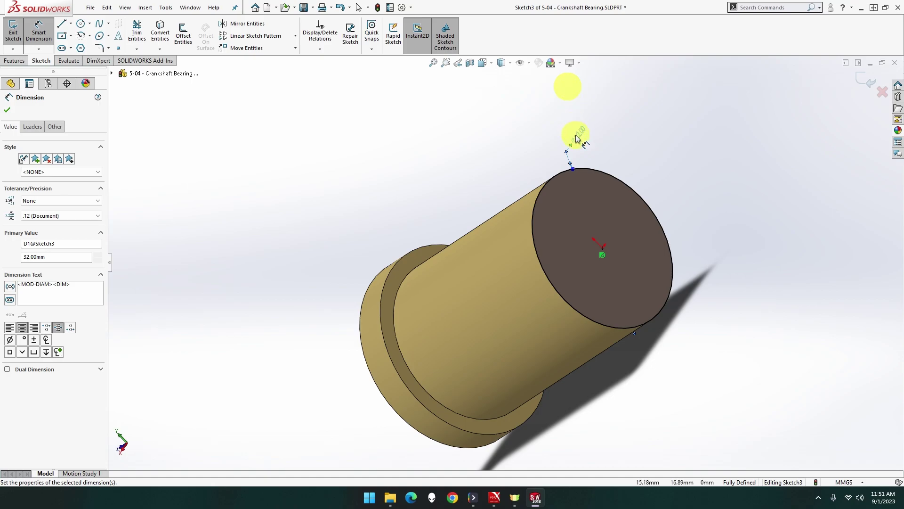
pyautogui.click(576, 137)
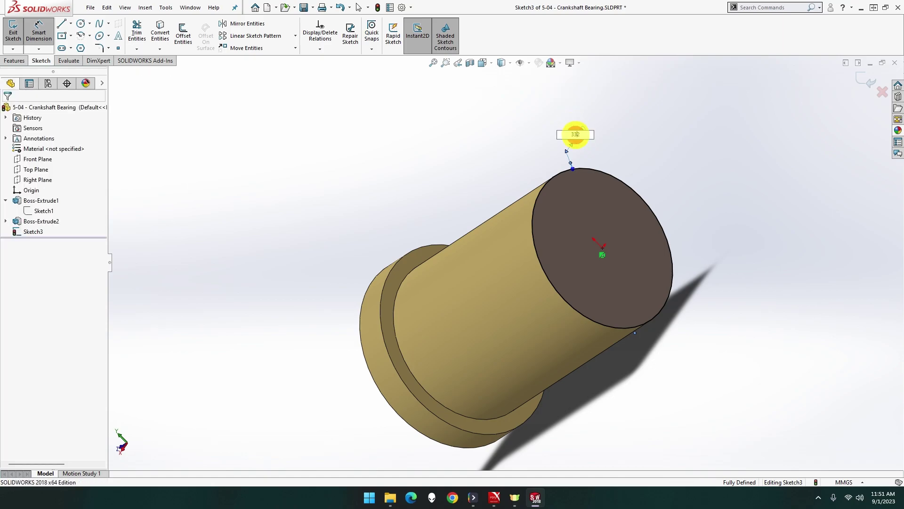
pyautogui.write('8')
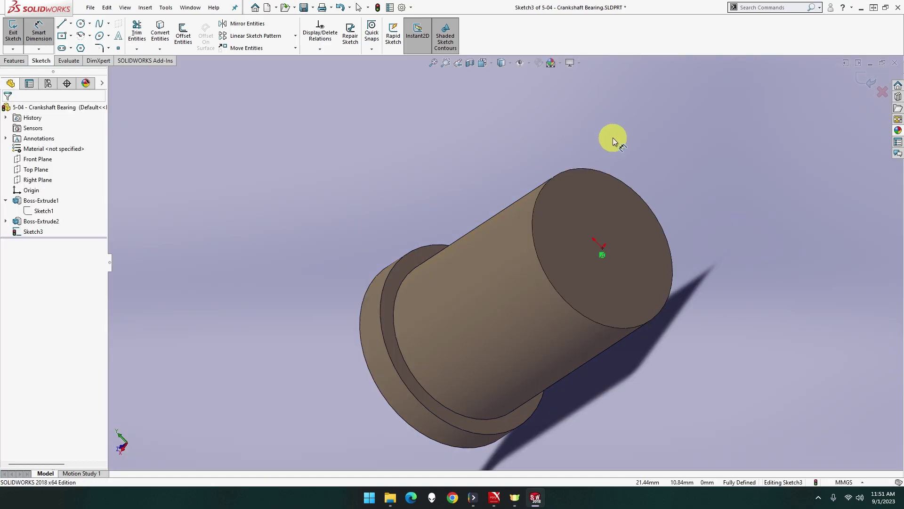
pyautogui.press('Return')
pyautogui.click(580, 135)
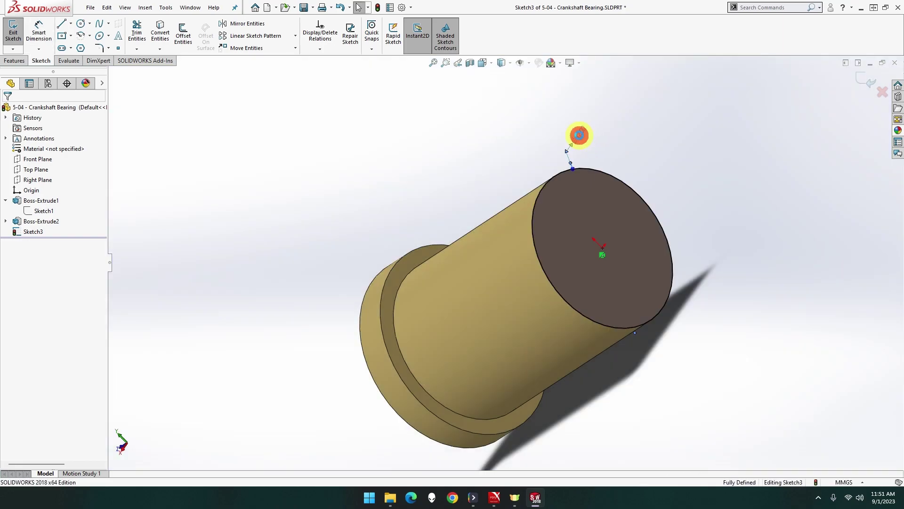
pyautogui.doubleClick(580, 135)
pyautogui.write('8')
pyautogui.press('Return')
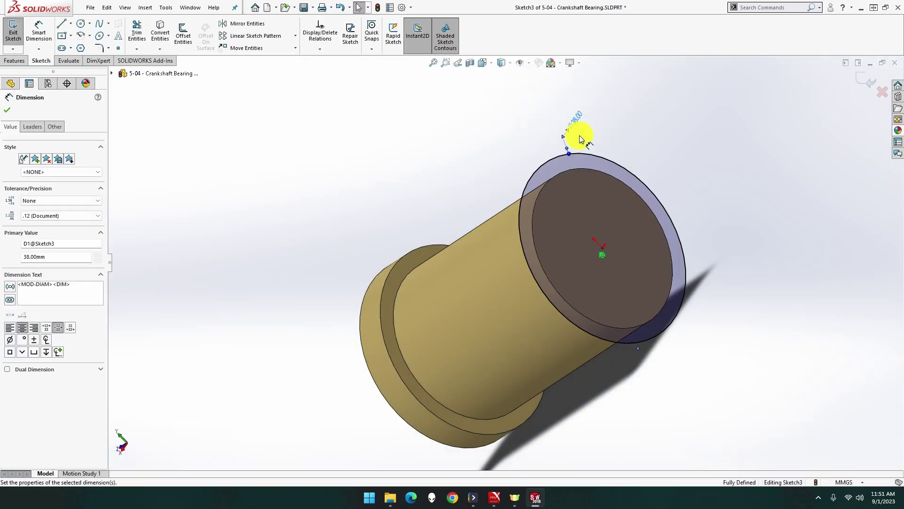
# Step: Extrude the circle 6.50 mm into a second flange
pyautogui.click(15, 60)
pyautogui.click(17, 37)
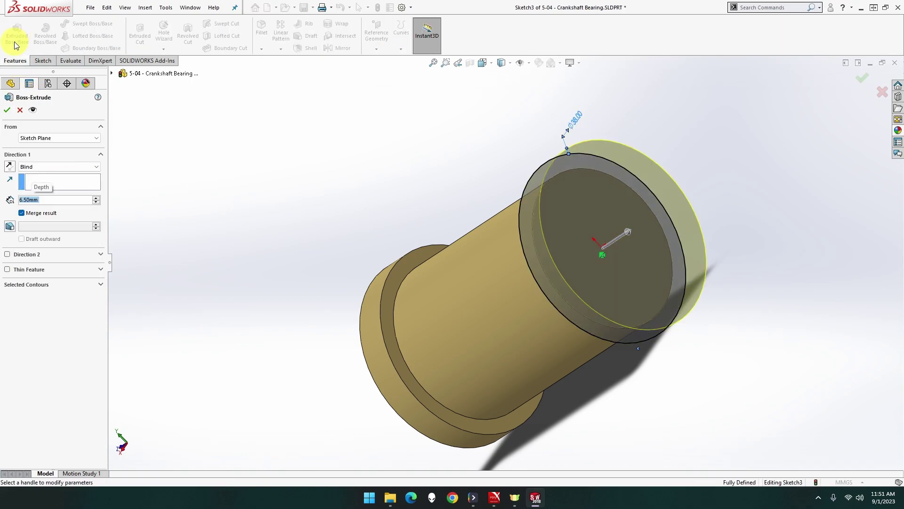
pyautogui.click(7, 112)
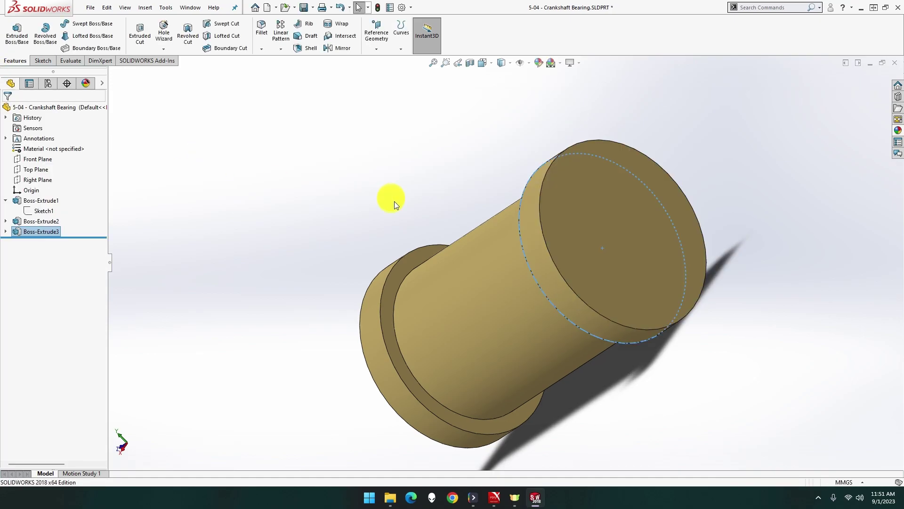
# Step: Sketch a centred Ø25 mm circle on the new flange's face
pyautogui.click(604, 221)
pyautogui.rightClick(604, 222)
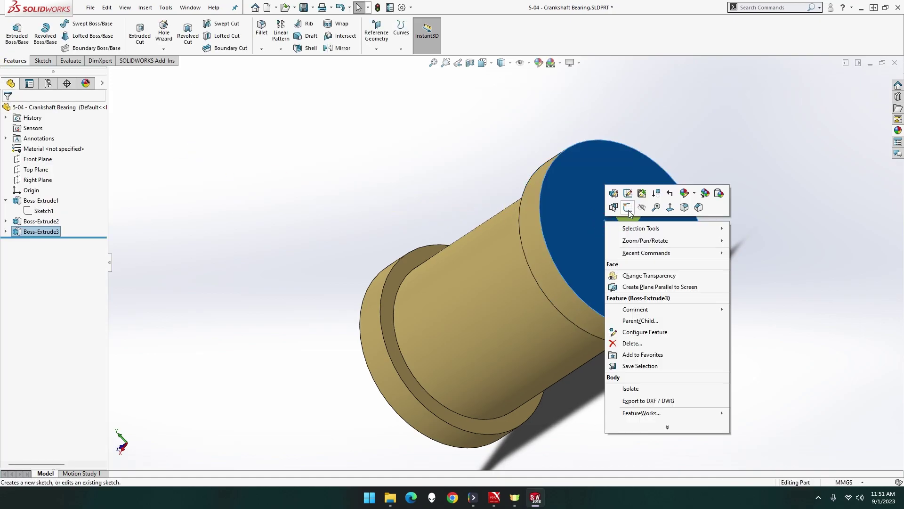
pyautogui.click(628, 210)
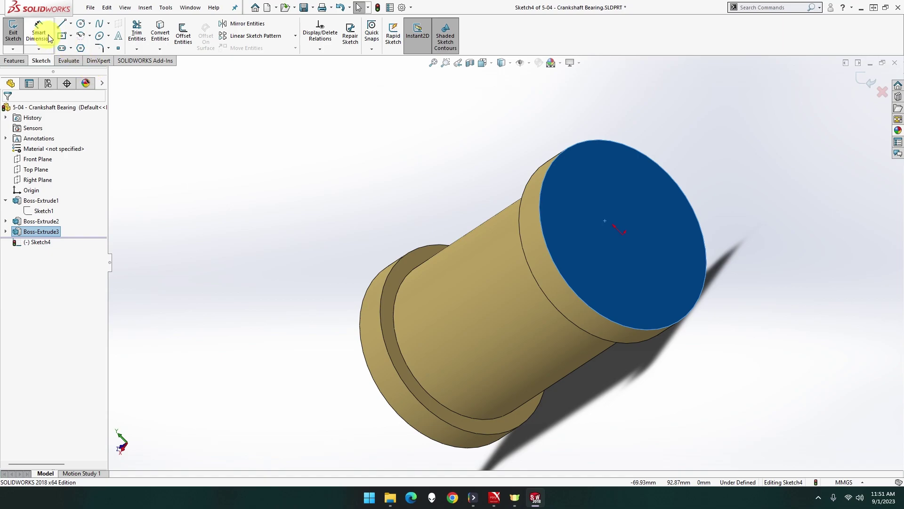
pyautogui.click(81, 26)
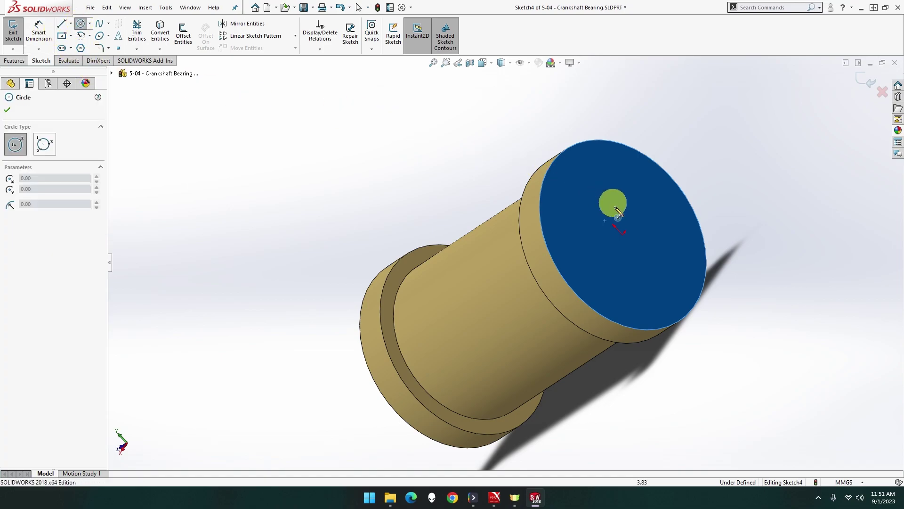
pyautogui.moveTo(622, 234); pyautogui.dragTo(687, 149)
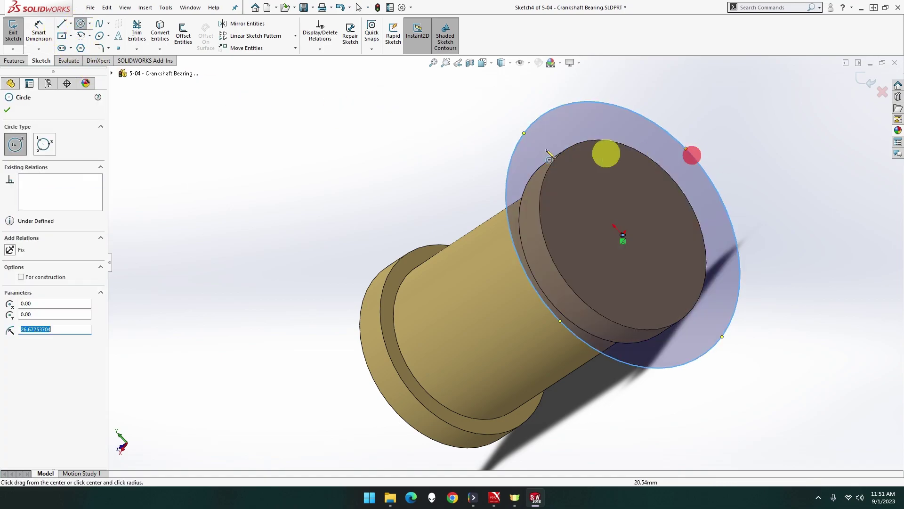
pyautogui.click(43, 43)
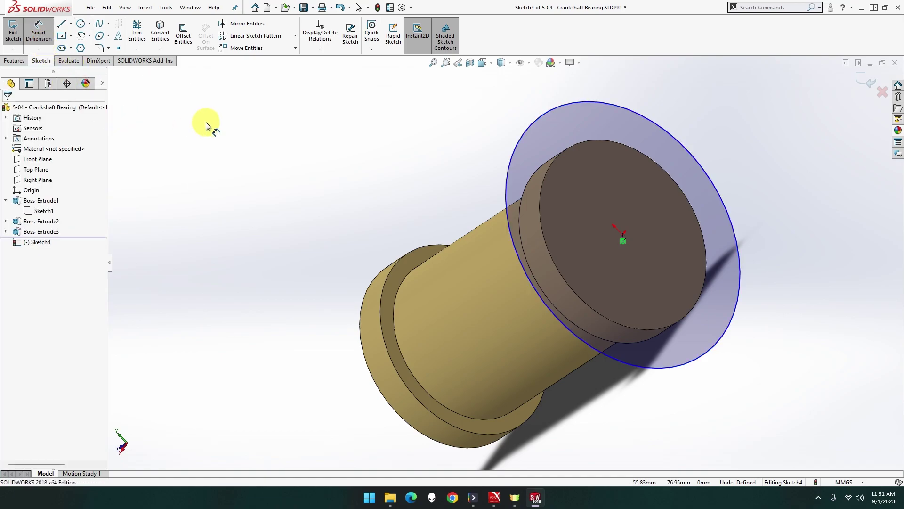
pyautogui.click(544, 111)
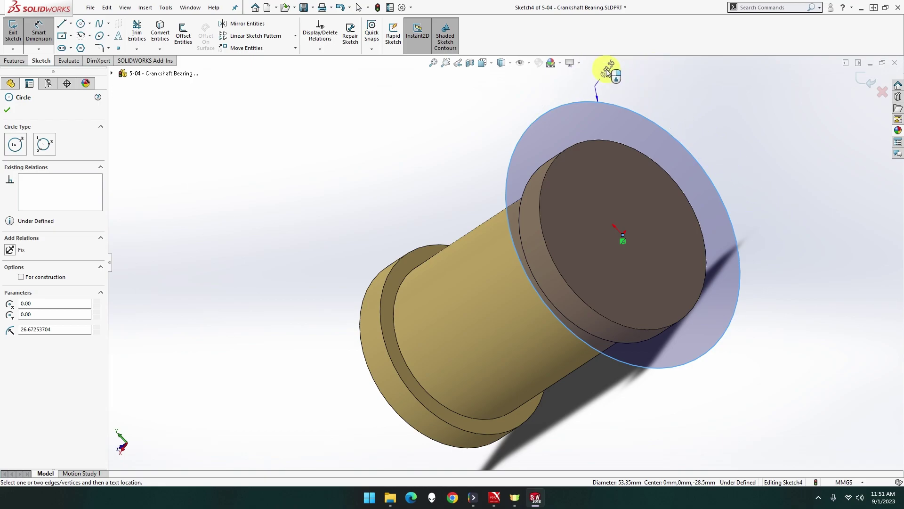
pyautogui.click(604, 66)
pyautogui.write('25')
pyautogui.press('Return')
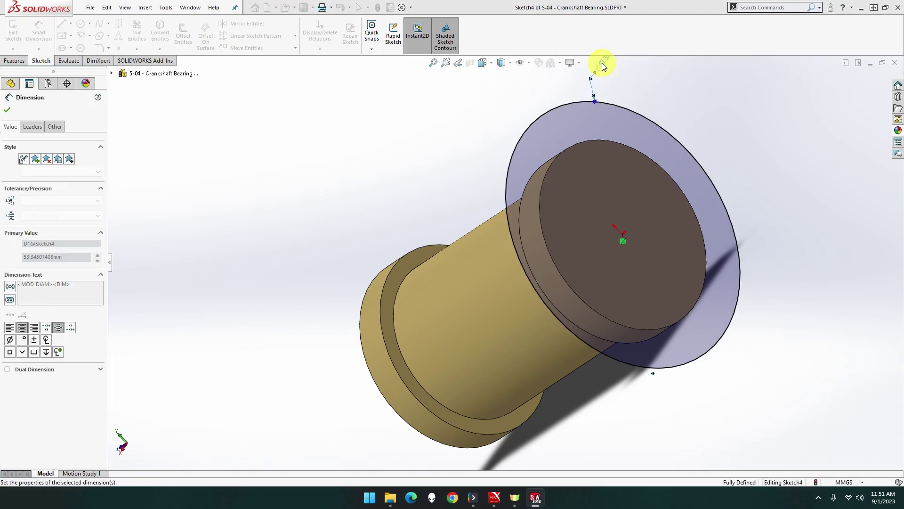
pyautogui.click(12, 68)
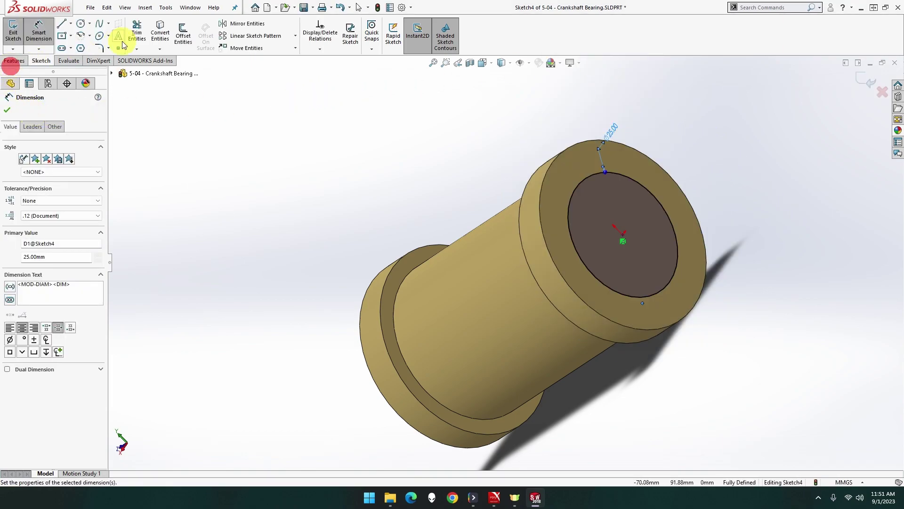
# Step: Cut the Ø25 circle Through All to hollow out the bearing
pyautogui.click(15, 60)
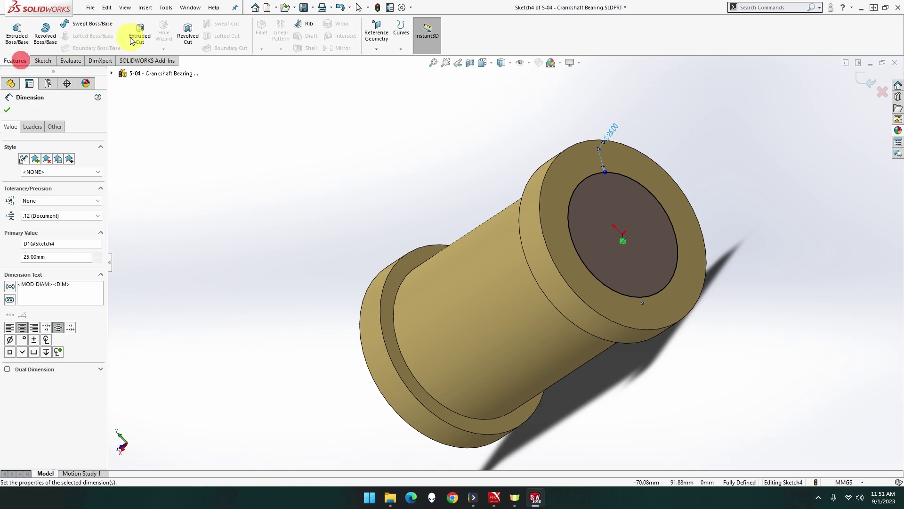
pyautogui.click(136, 38)
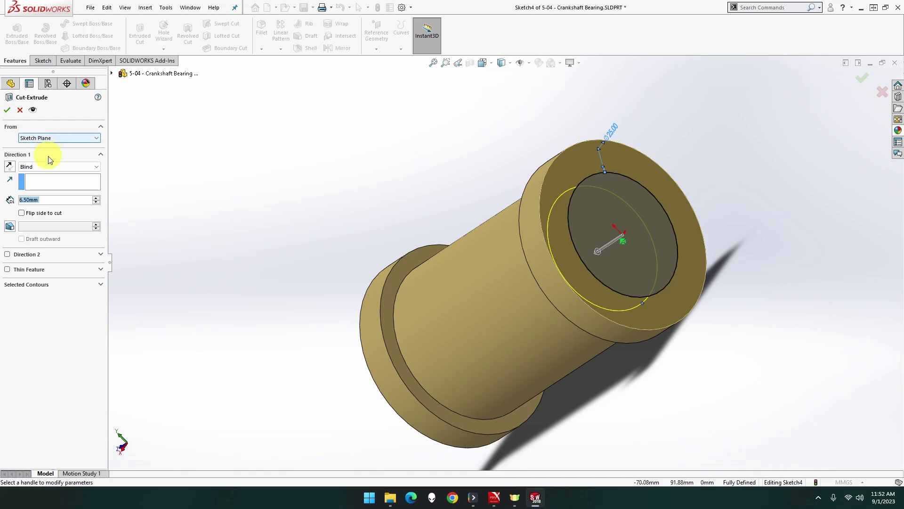
pyautogui.click(52, 168)
pyautogui.click(52, 179)
pyautogui.click(7, 110)
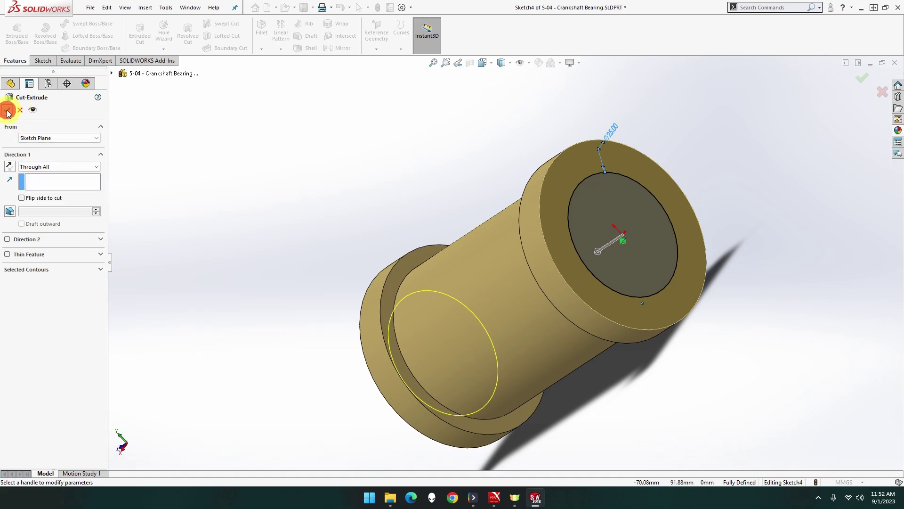
pyautogui.moveTo(253, 192)
pyautogui.mouseDown(button='middle')
pyautogui.moveTo(310, 212)
pyautogui.moveTo(323, 205)
pyautogui.mouseUp(button='middle')
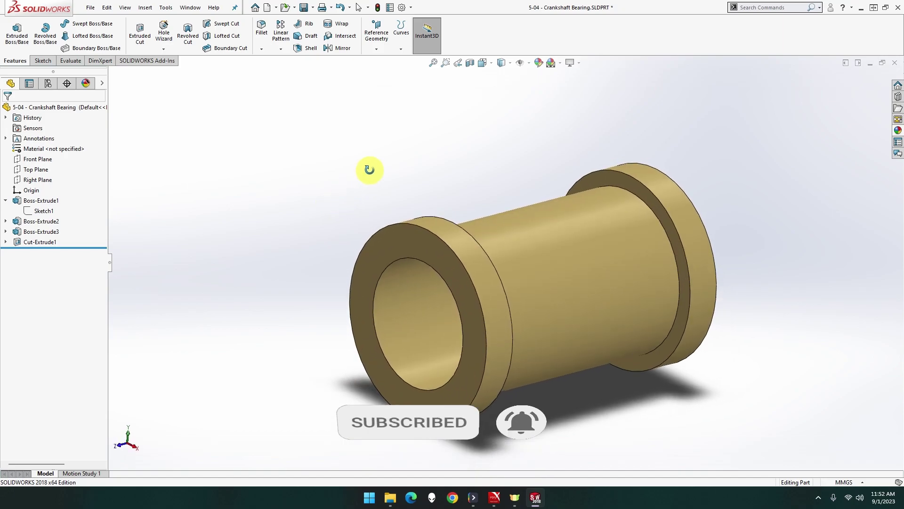
# Step: Orbit to view the open bore, zoom to fit, and save the bearing part
pyautogui.moveTo(323, 204); pyautogui.dragTo(414, 131, button='middle')
pyautogui.press('f')
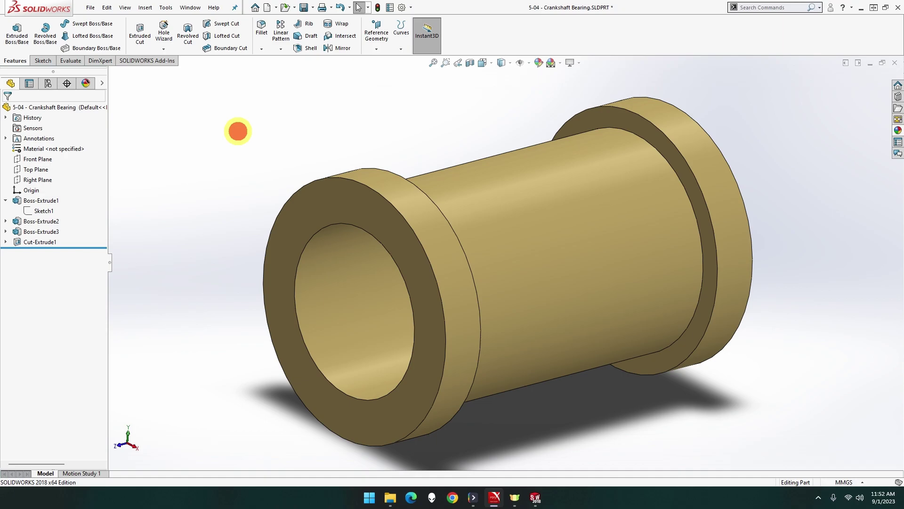
pyautogui.hotkey('ctrl', 's')
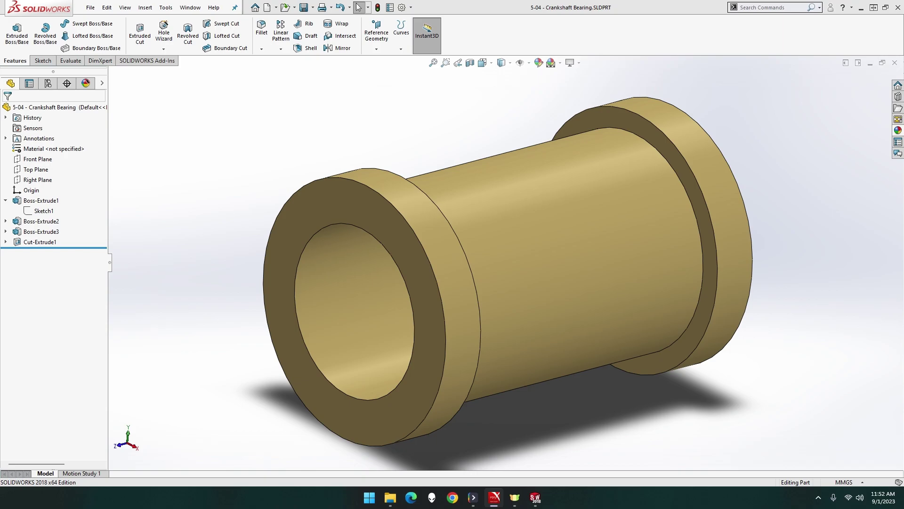